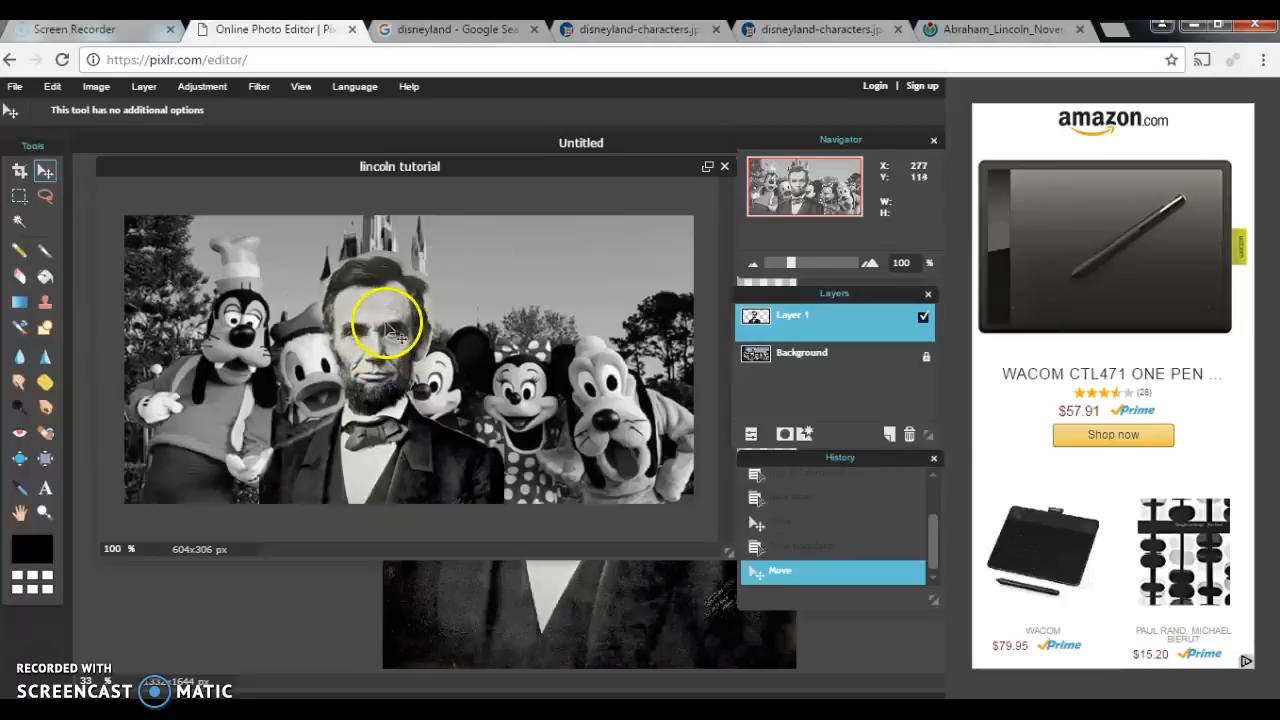
Move the Lincoln cutout up and slightly left, and shrink it a little proportionally with Free Transform
{"action": "left_click_drag", "start_coordinate": [385, 330], "coordinate": [363, 294]}
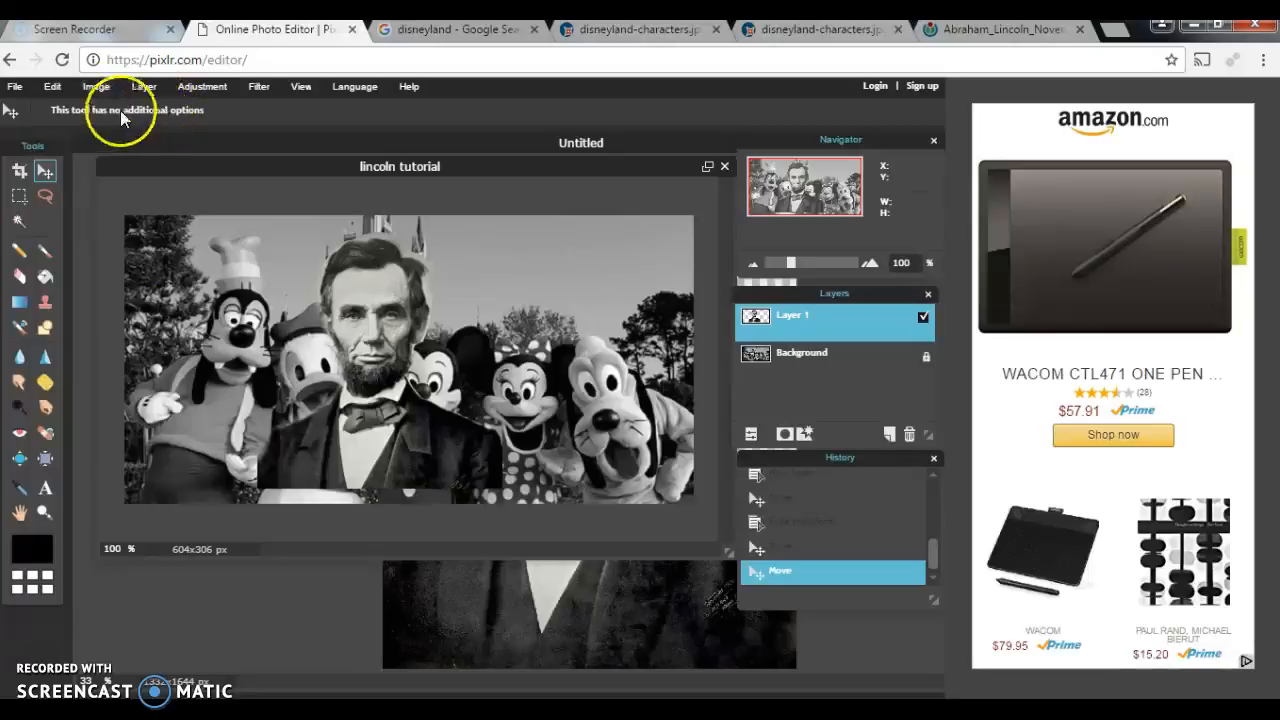
{"action": "left_click", "coordinate": [52, 86]}
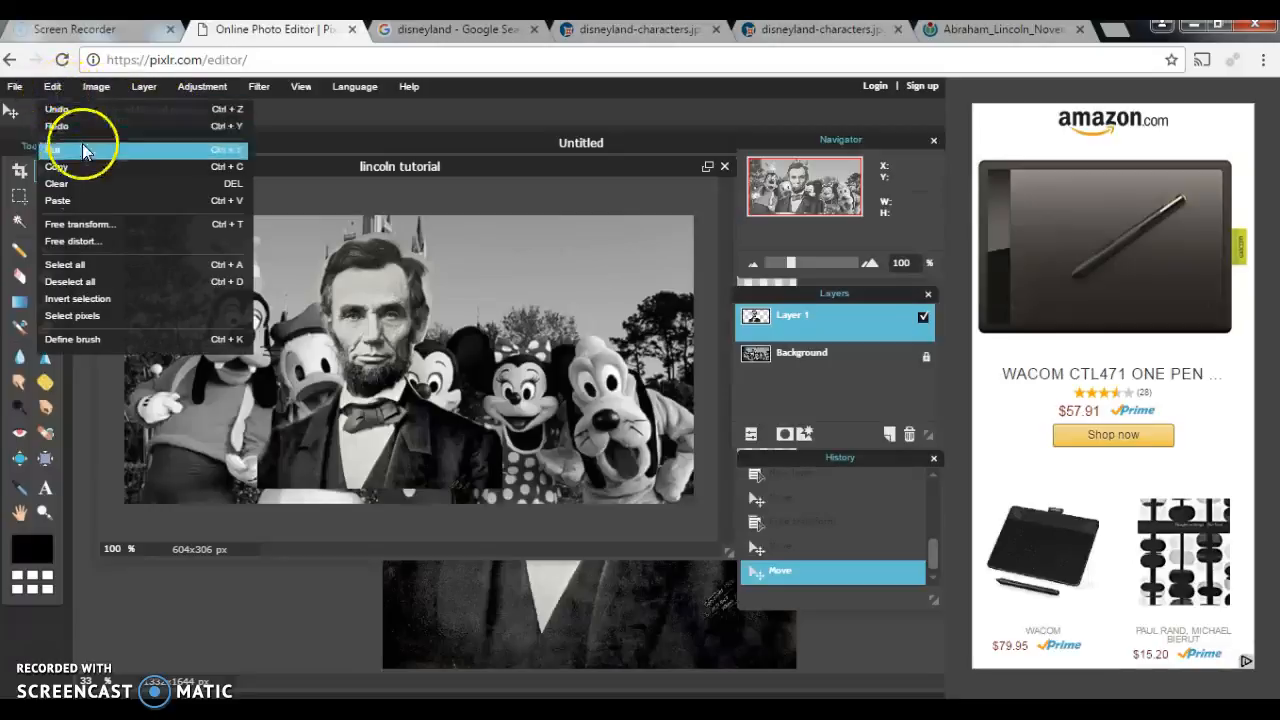
{"action": "left_click", "coordinate": [77, 223]}
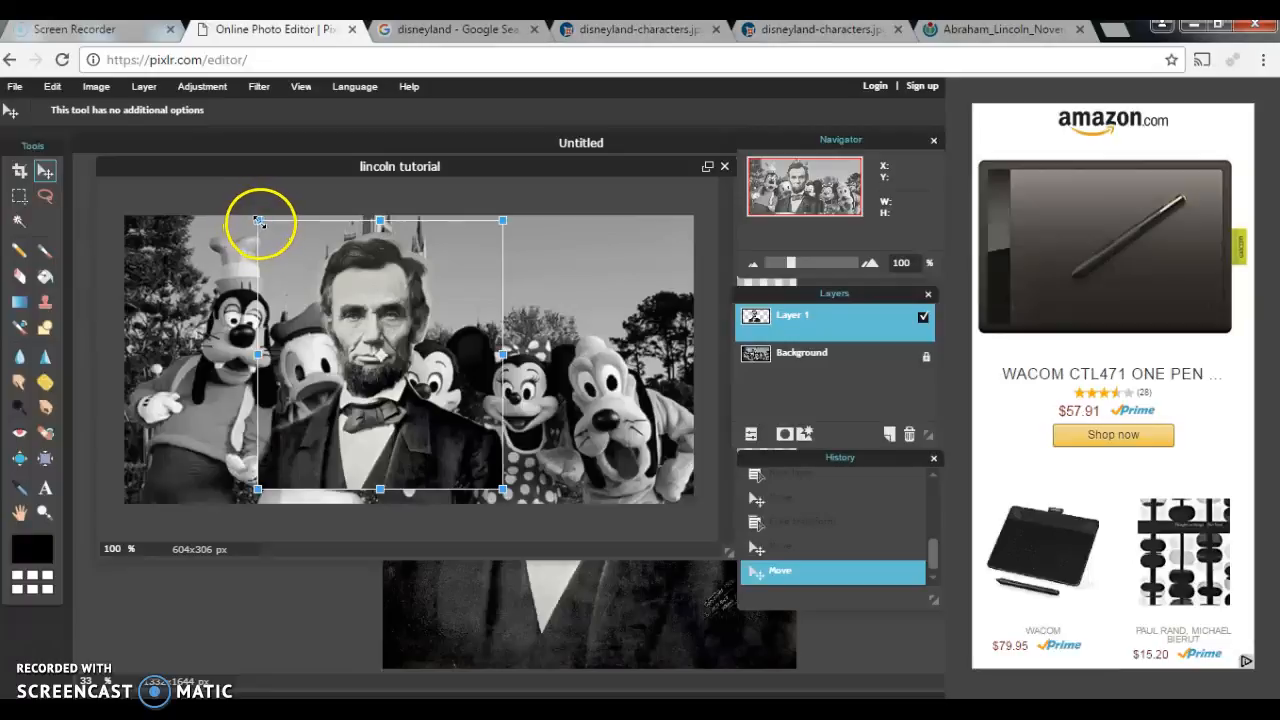
{"action": "left_click_drag", "start_coordinate": [258, 220], "coordinate": [268, 231]}
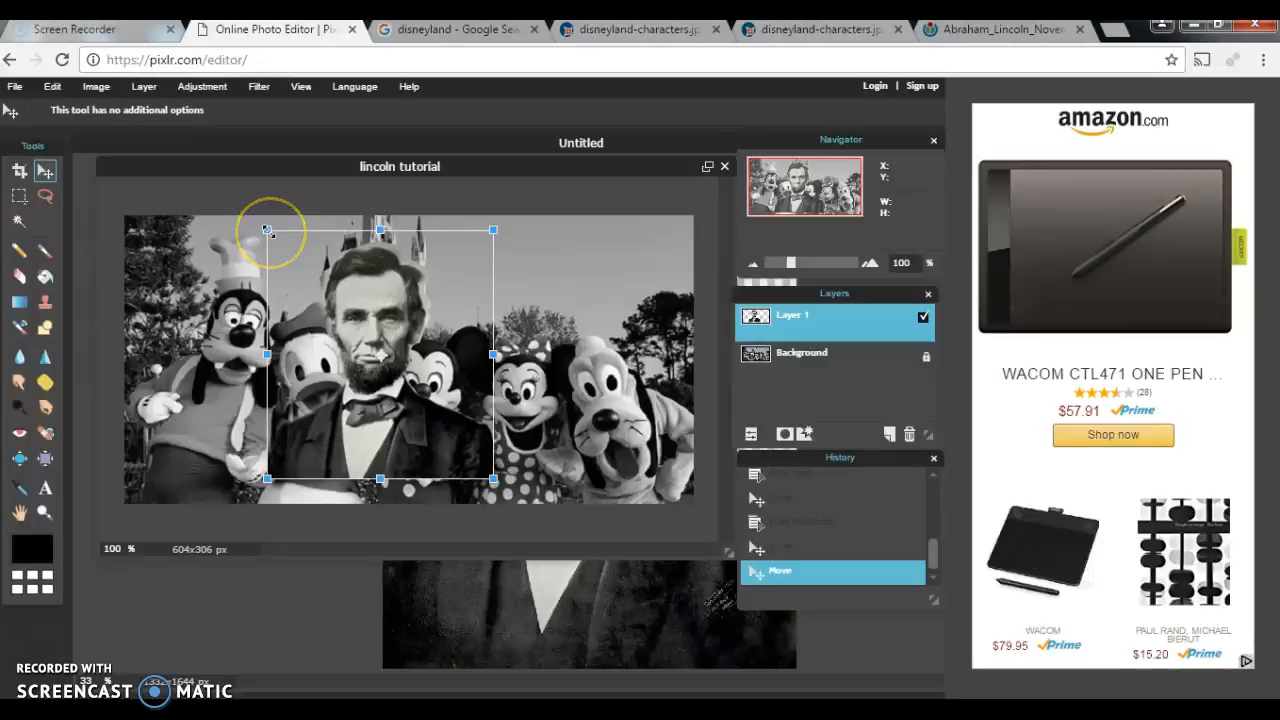
{"action": "mouse_move", "coordinate": [395, 316]}
{"action": "left_mouse_down"}
{"action": "mouse_move", "coordinate": [366, 295]}
{"action": "mouse_move", "coordinate": [500, 340]}
{"action": "mouse_move", "coordinate": [387, 317]}
{"action": "mouse_move", "coordinate": [402, 318]}
{"action": "mouse_move", "coordinate": [387, 301]}
{"action": "left_mouse_up"}
{"action": "key", "text": "Return"}
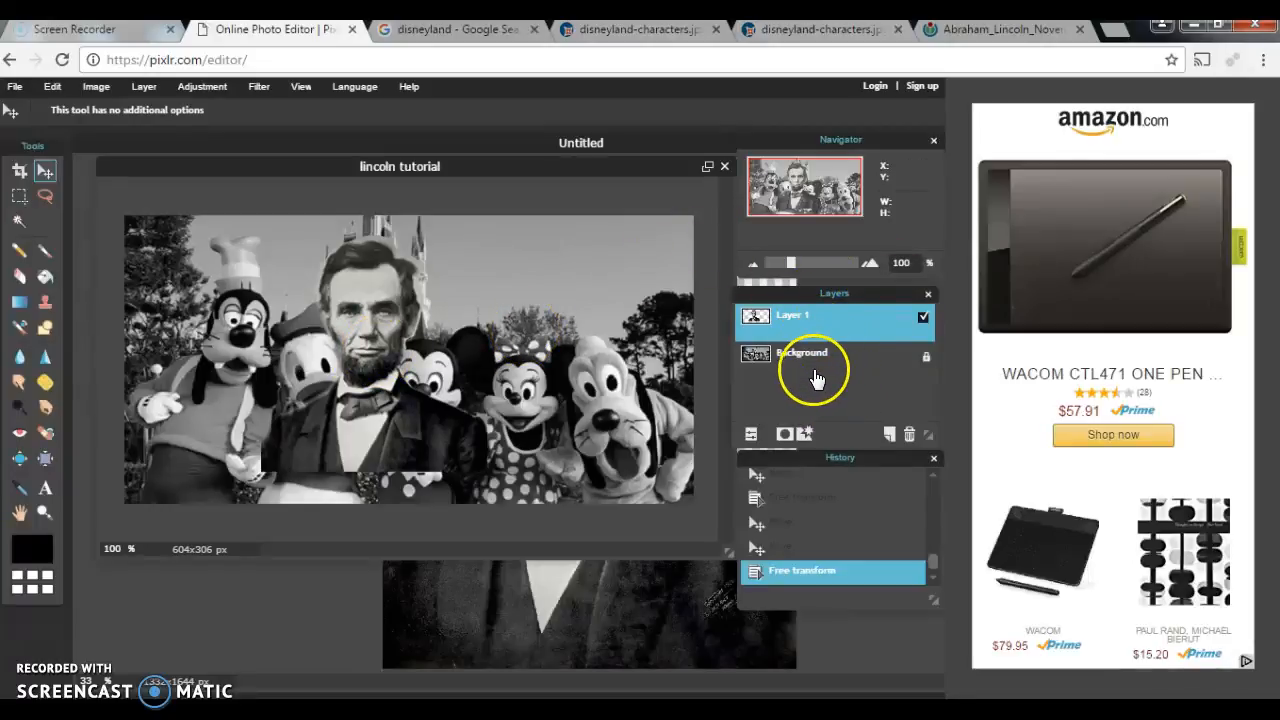
Unlock the Background layer, duplicate it, and place the copy above the Lincoln layer
{"action": "left_click", "coordinate": [895, 363]}
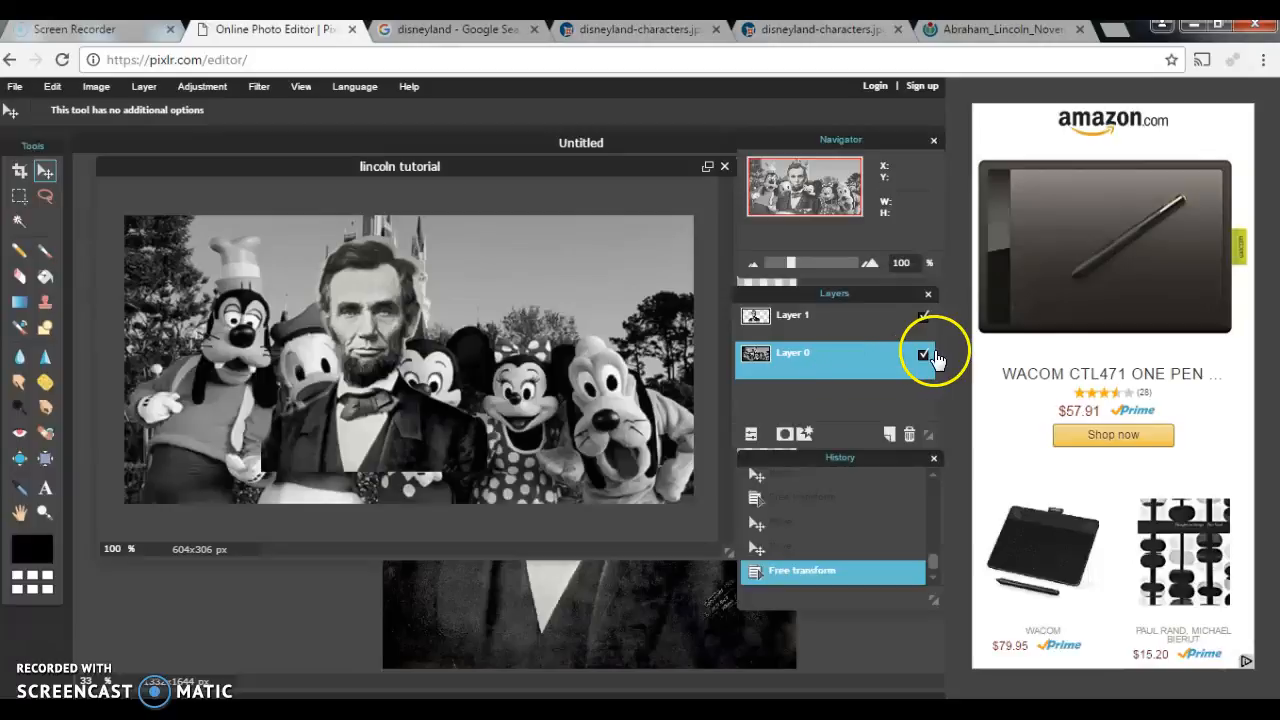
{"action": "right_click", "coordinate": [826, 362]}
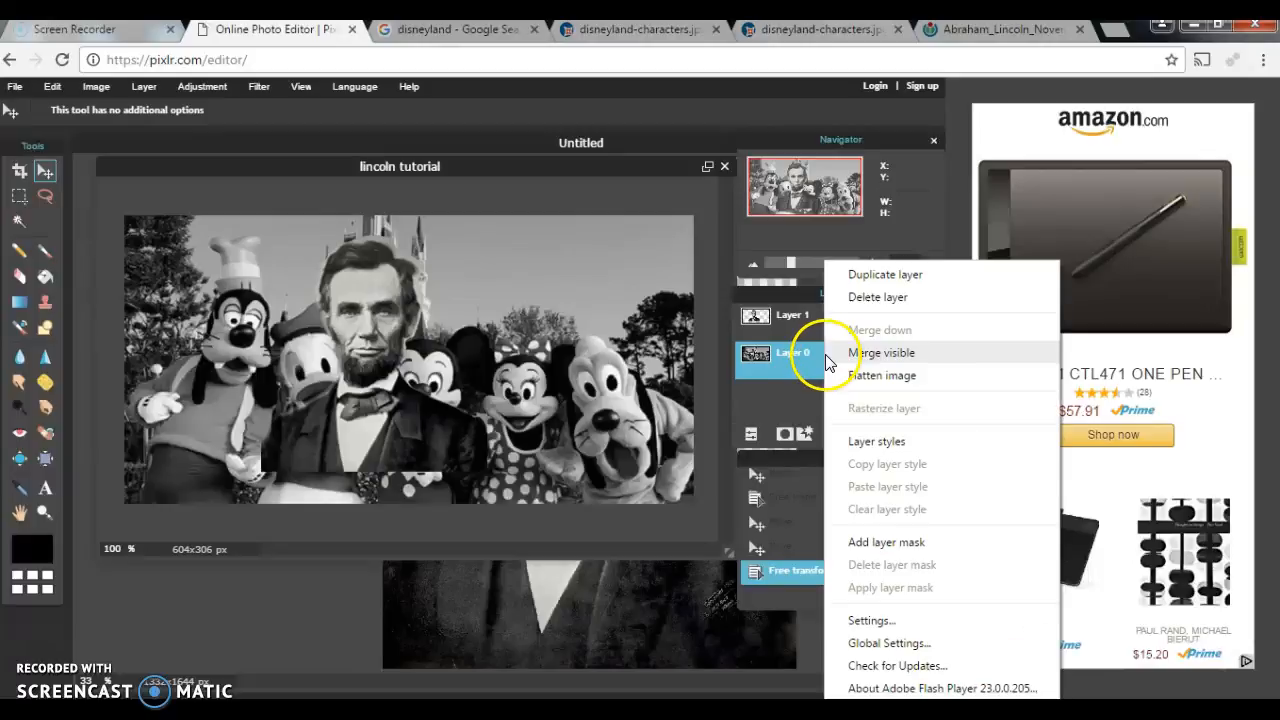
{"action": "left_click", "coordinate": [886, 274]}
{"action": "left_click_drag", "start_coordinate": [809, 349], "coordinate": [809, 320]}
Toggle the visibility of Layer 0 copy to compare the picture with and without it, leaving it visible
{"action": "left_click", "coordinate": [923, 317]}
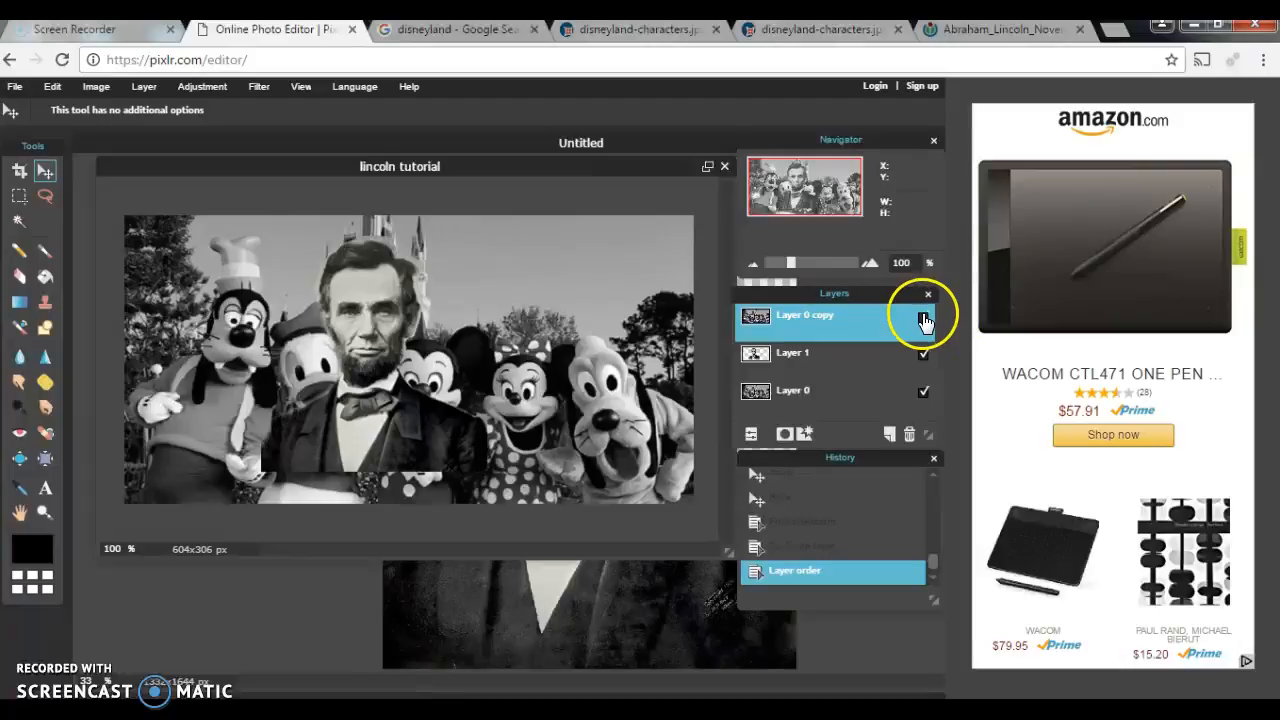
{"action": "left_click", "coordinate": [923, 317]}
{"action": "left_click", "coordinate": [923, 318]}
{"action": "left_click", "coordinate": [923, 318]}
{"action": "left_click", "coordinate": [923, 318]}
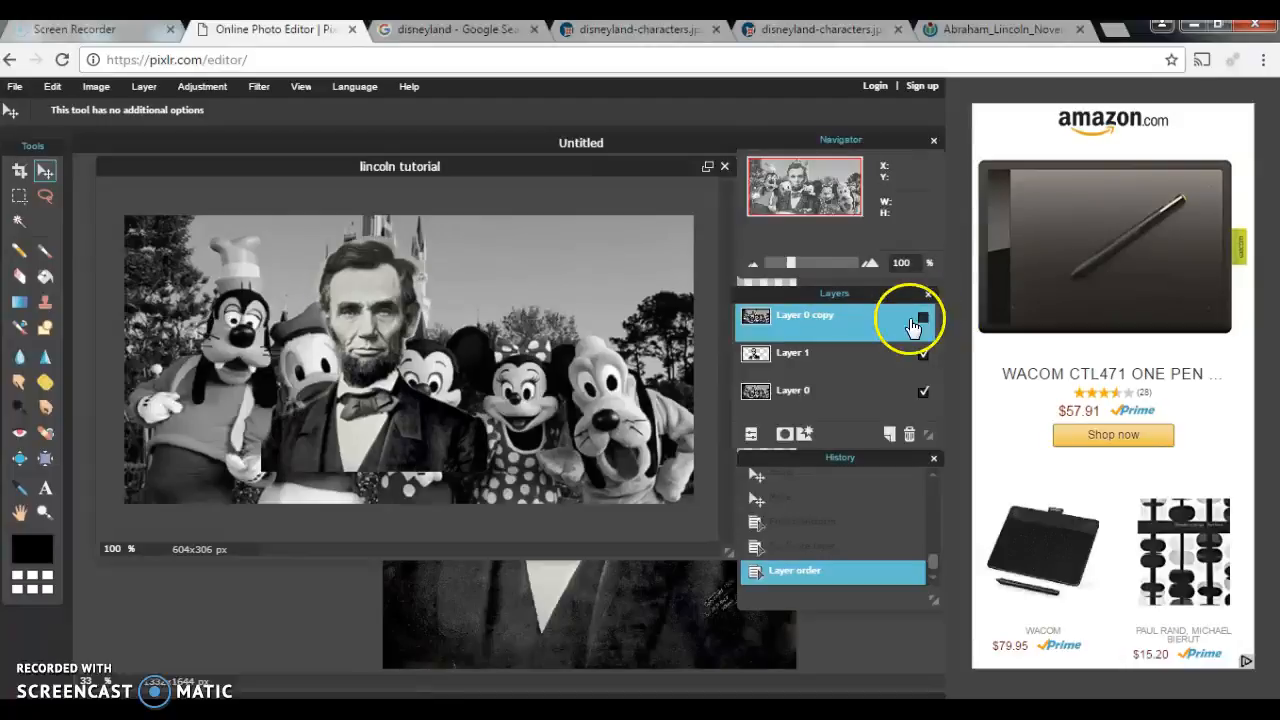
{"action": "left_click", "coordinate": [923, 318]}
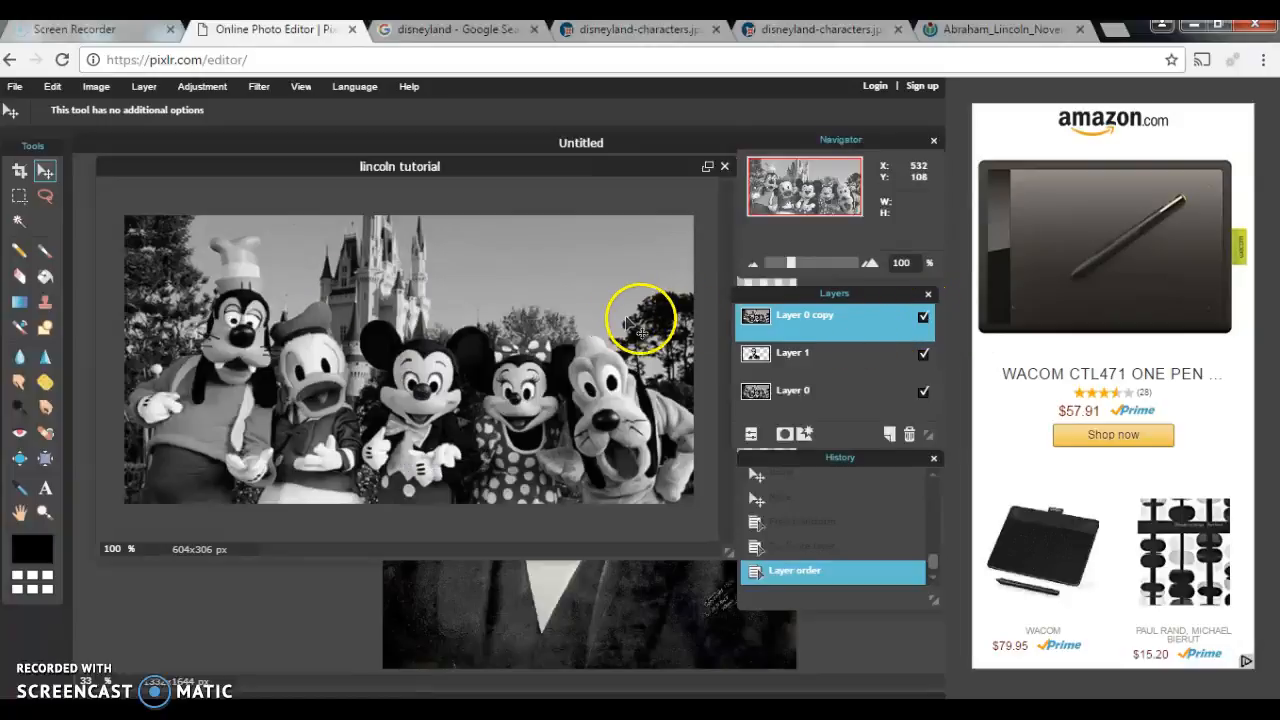
Try erasing Layer 0 copy over Lincoln's head with the Eraser at size 200, and undo the stroke
{"action": "left_click", "coordinate": [19, 276]}
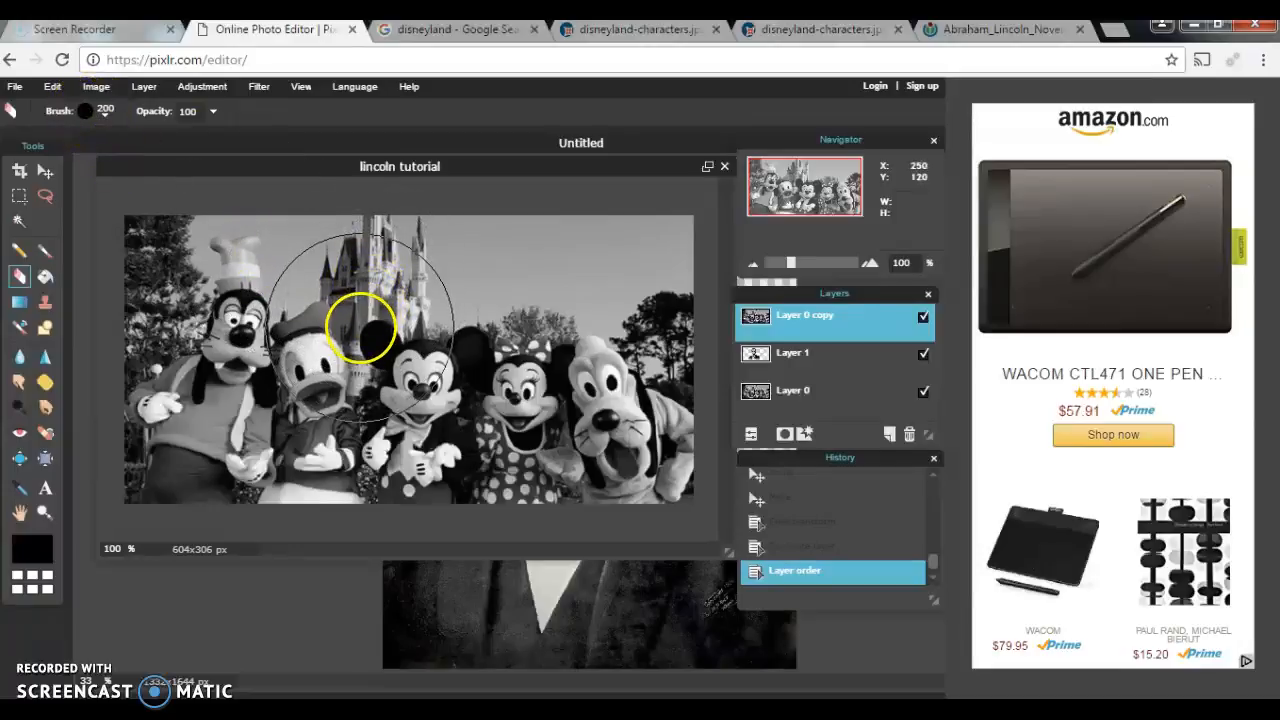
{"action": "left_click_drag", "start_coordinate": [360, 327], "coordinate": [343, 323]}
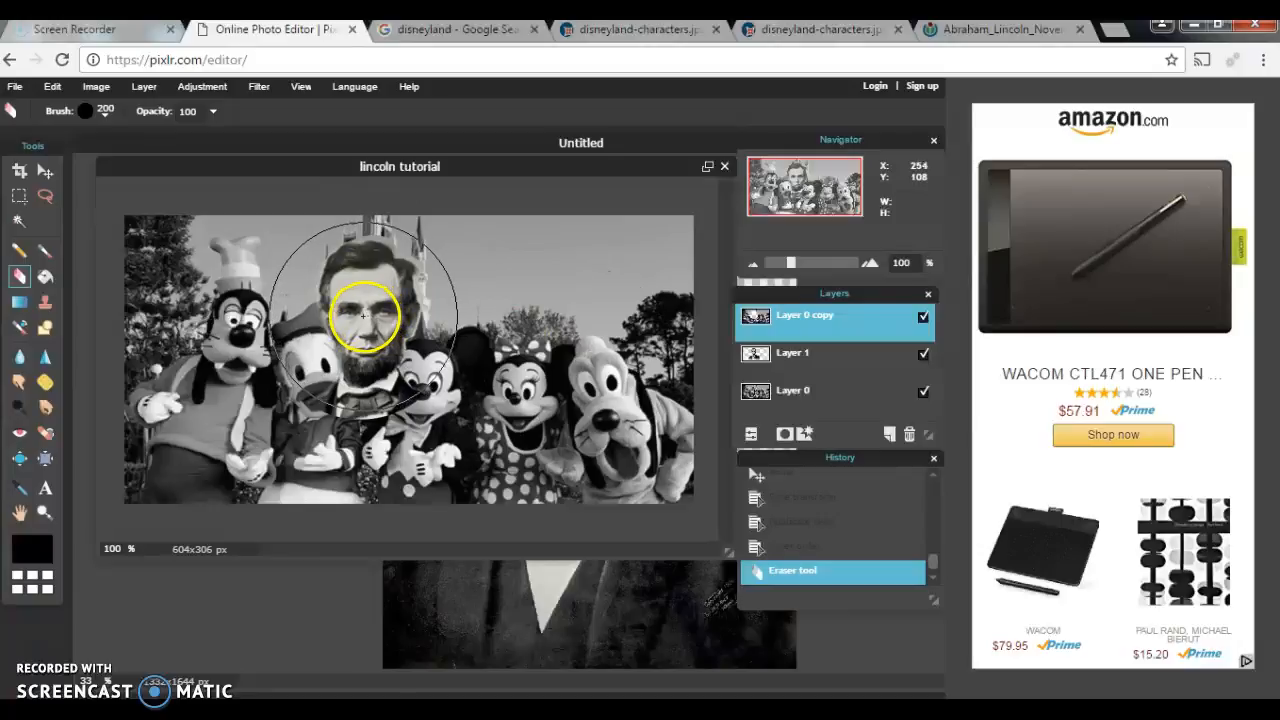
{"action": "key", "text": "ctrl+z"}
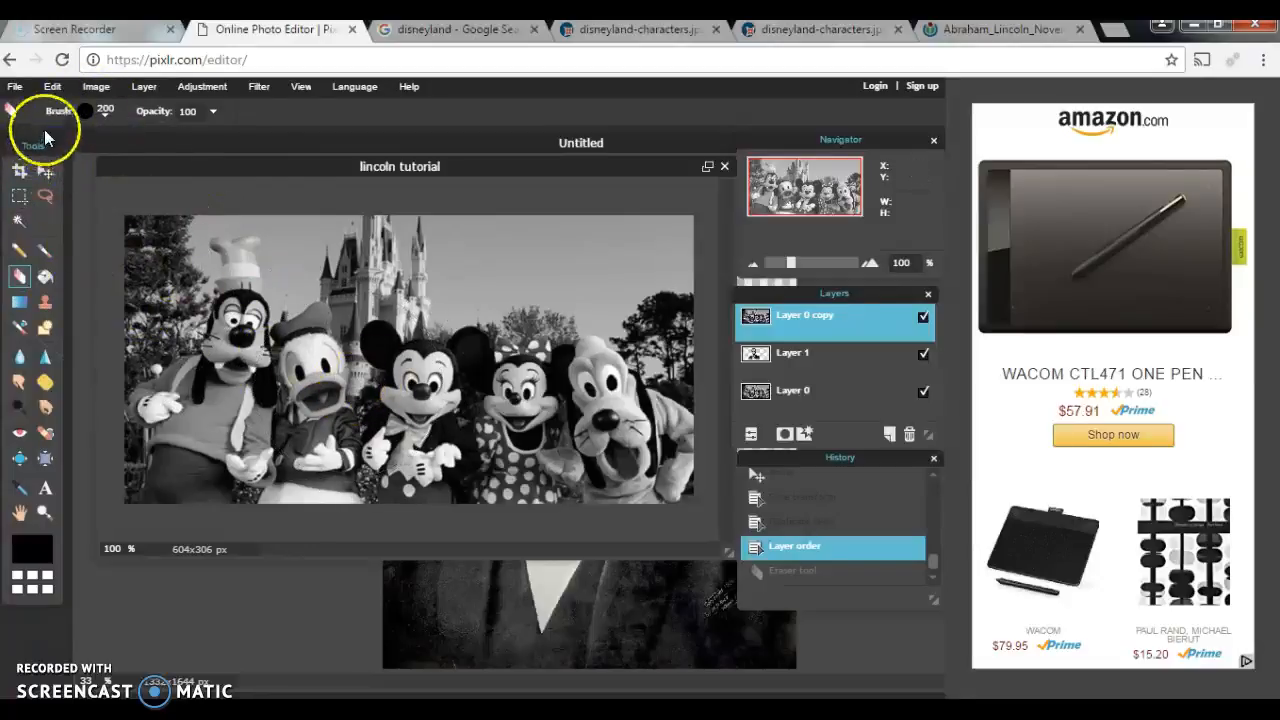
Set the Eraser to the hard size 30 brush and erase Layer 0 copy over Lincoln's head behind Donald and Mickey
{"action": "left_click", "coordinate": [94, 110]}
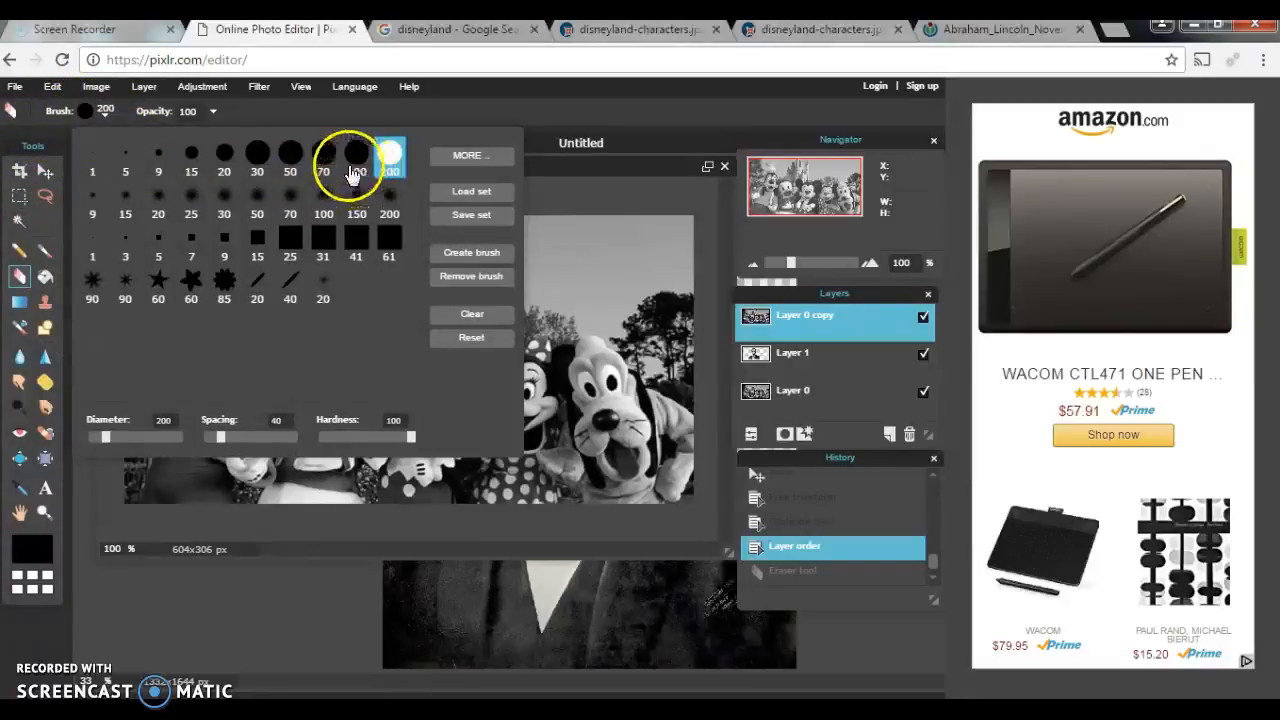
{"action": "left_click", "coordinate": [257, 155]}
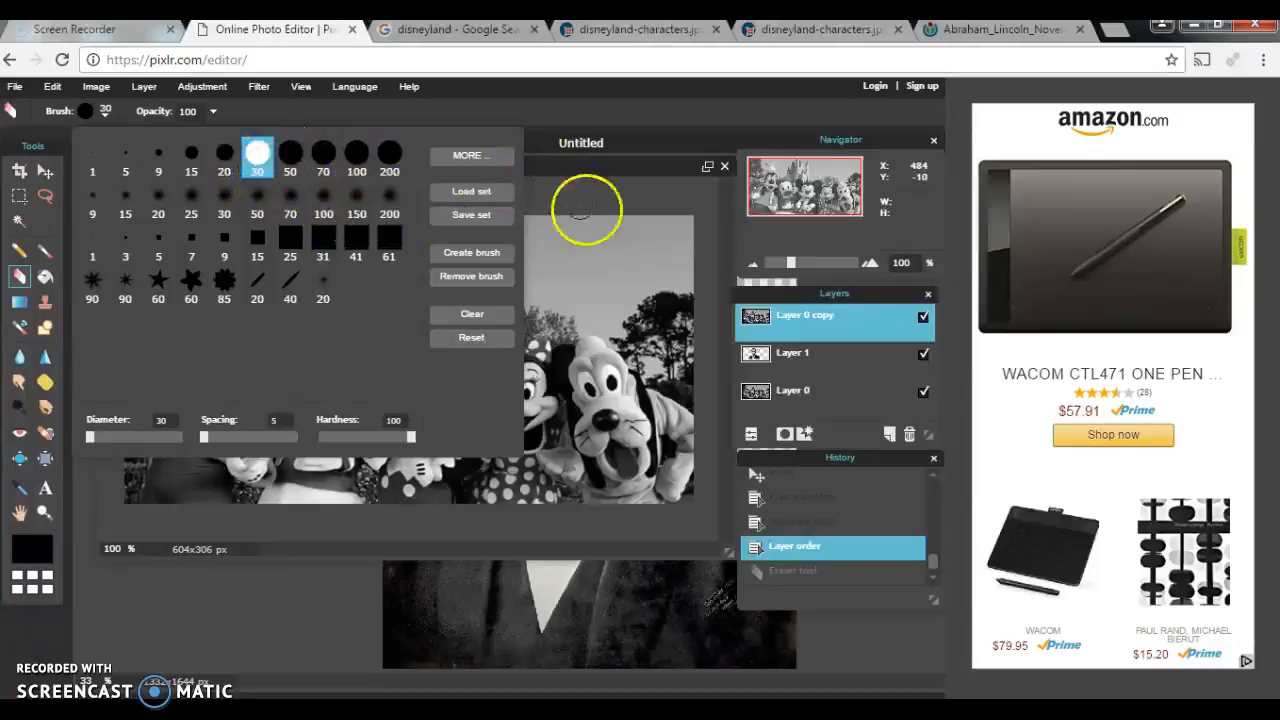
{"action": "left_click", "coordinate": [393, 253]}
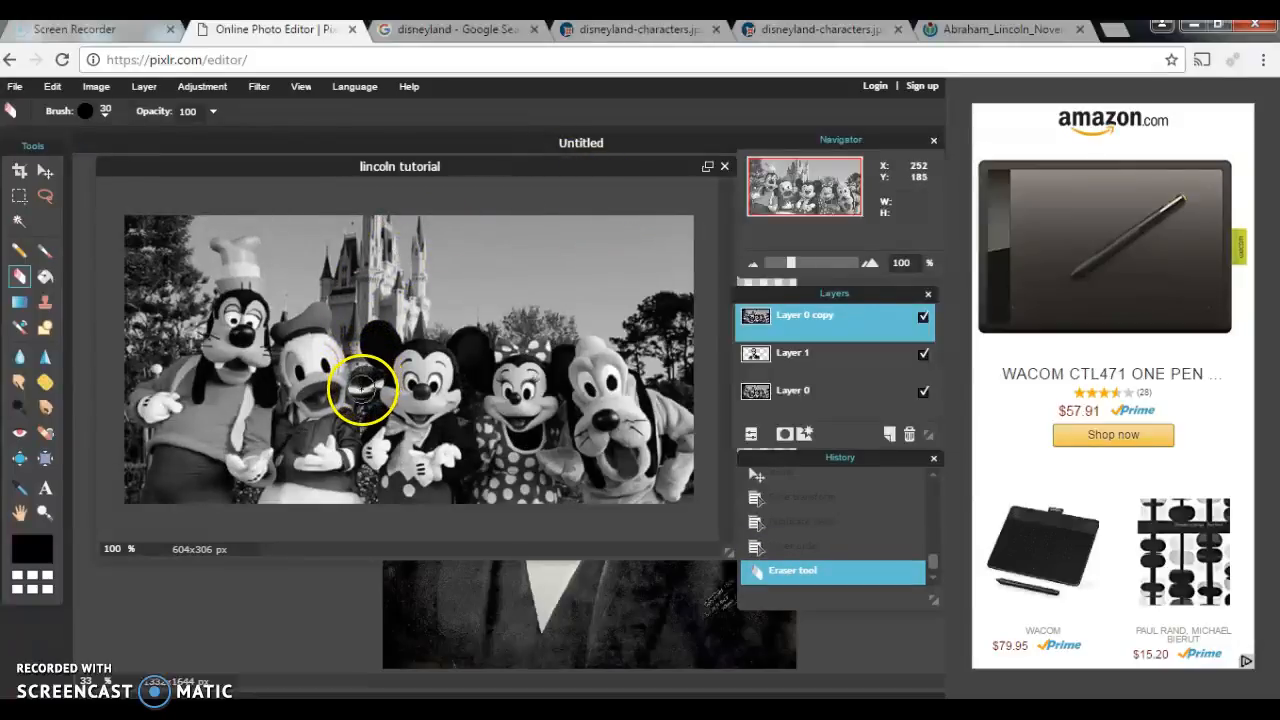
{"action": "left_click", "coordinate": [362, 397]}
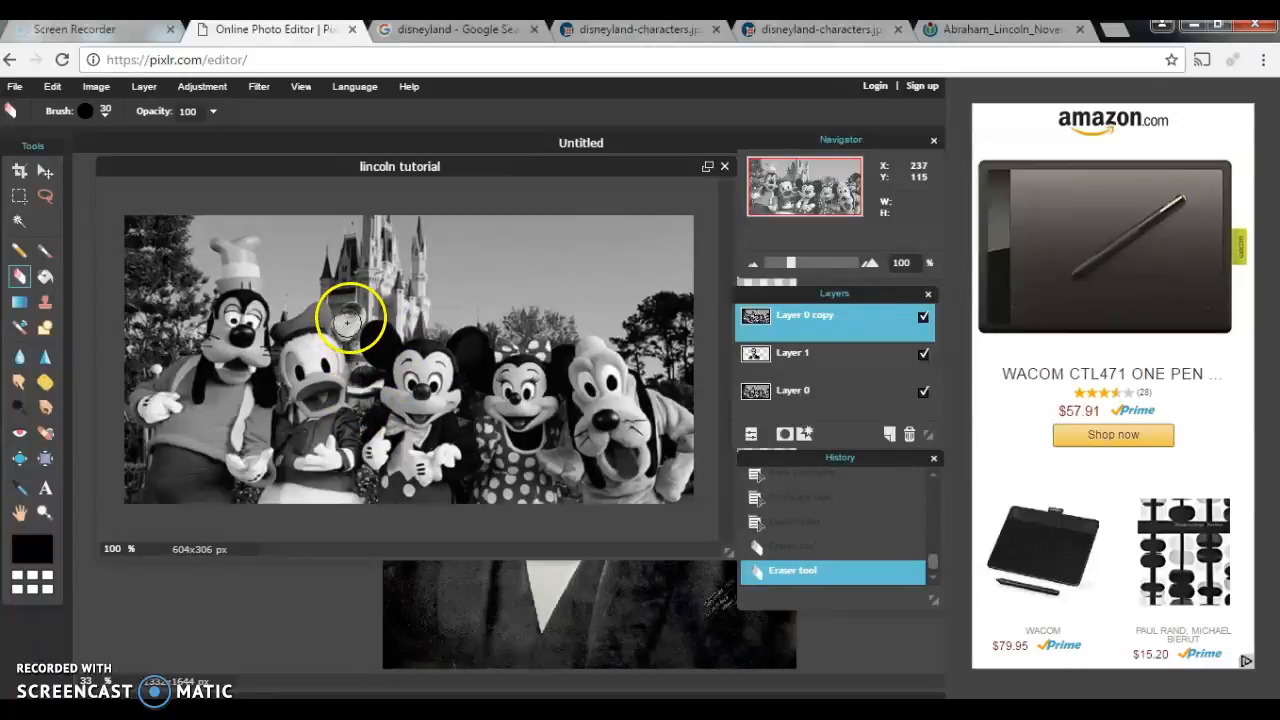
{"action": "mouse_move", "coordinate": [385, 308]}
{"action": "left_mouse_down"}
{"action": "mouse_move", "coordinate": [416, 296]}
{"action": "mouse_move", "coordinate": [386, 282]}
{"action": "mouse_move", "coordinate": [350, 282]}
{"action": "mouse_move", "coordinate": [343, 301]}
{"action": "mouse_move", "coordinate": [297, 291]}
{"action": "mouse_move", "coordinate": [314, 268]}
{"action": "mouse_move", "coordinate": [369, 257]}
{"action": "mouse_move", "coordinate": [343, 255]}
{"action": "mouse_move", "coordinate": [378, 241]}
{"action": "mouse_move", "coordinate": [421, 273]}
{"action": "mouse_move", "coordinate": [388, 245]}
{"action": "mouse_move", "coordinate": [332, 243]}
{"action": "mouse_move", "coordinate": [316, 260]}
{"action": "mouse_move", "coordinate": [440, 260]}
{"action": "left_mouse_up"}
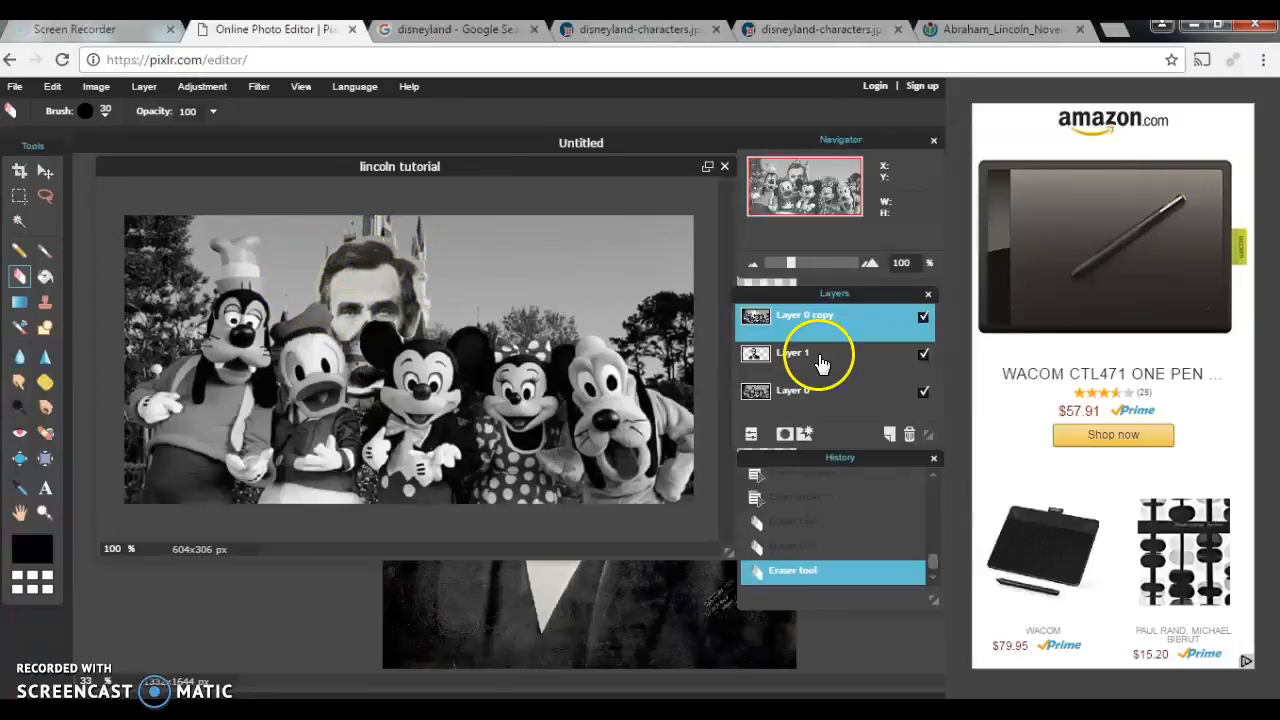
Hide Layer 0 to inspect the erased area of Layer 0 copy, reselect the copy, and show Layer 0 again
{"action": "left_click", "coordinate": [907, 388]}
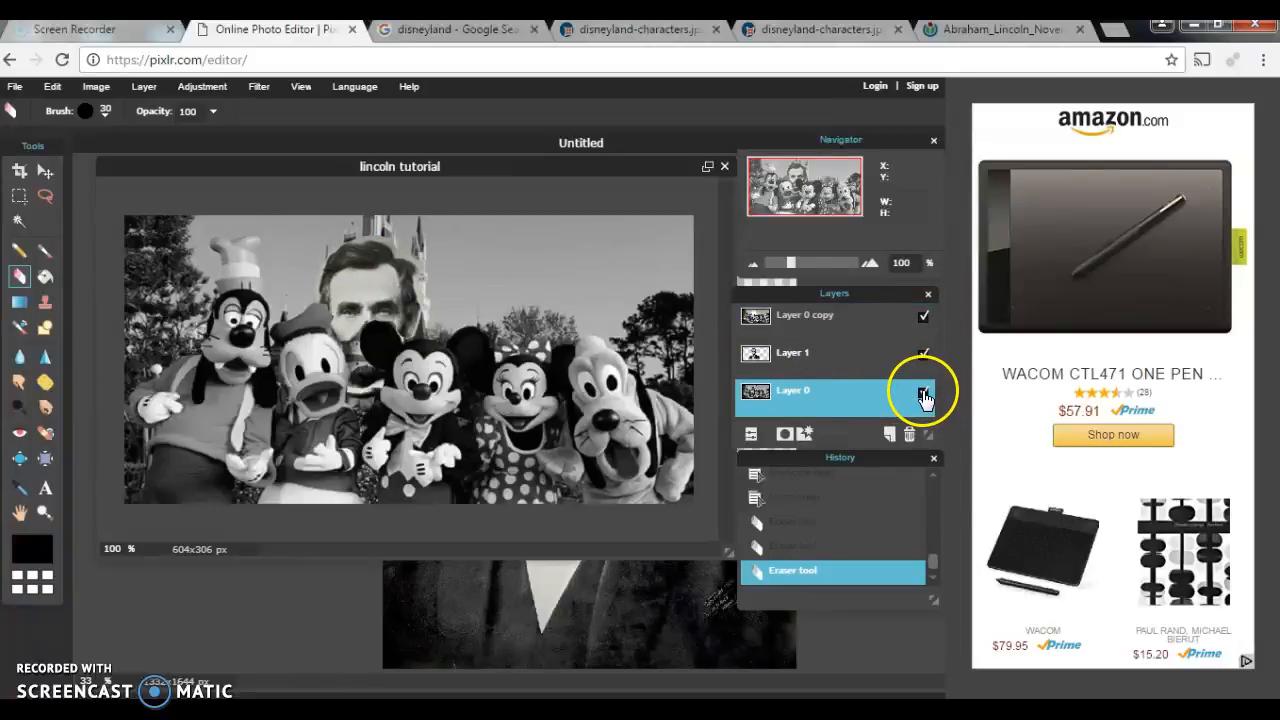
{"action": "left_click", "coordinate": [924, 394]}
{"action": "mouse_move", "coordinate": [837, 320]}
{"action": "left_mouse_down"}
{"action": "mouse_move", "coordinate": [889, 338]}
{"action": "mouse_move", "coordinate": [834, 360]}
{"action": "mouse_move", "coordinate": [832, 309]}
{"action": "left_mouse_up"}
{"action": "left_click", "coordinate": [846, 315]}
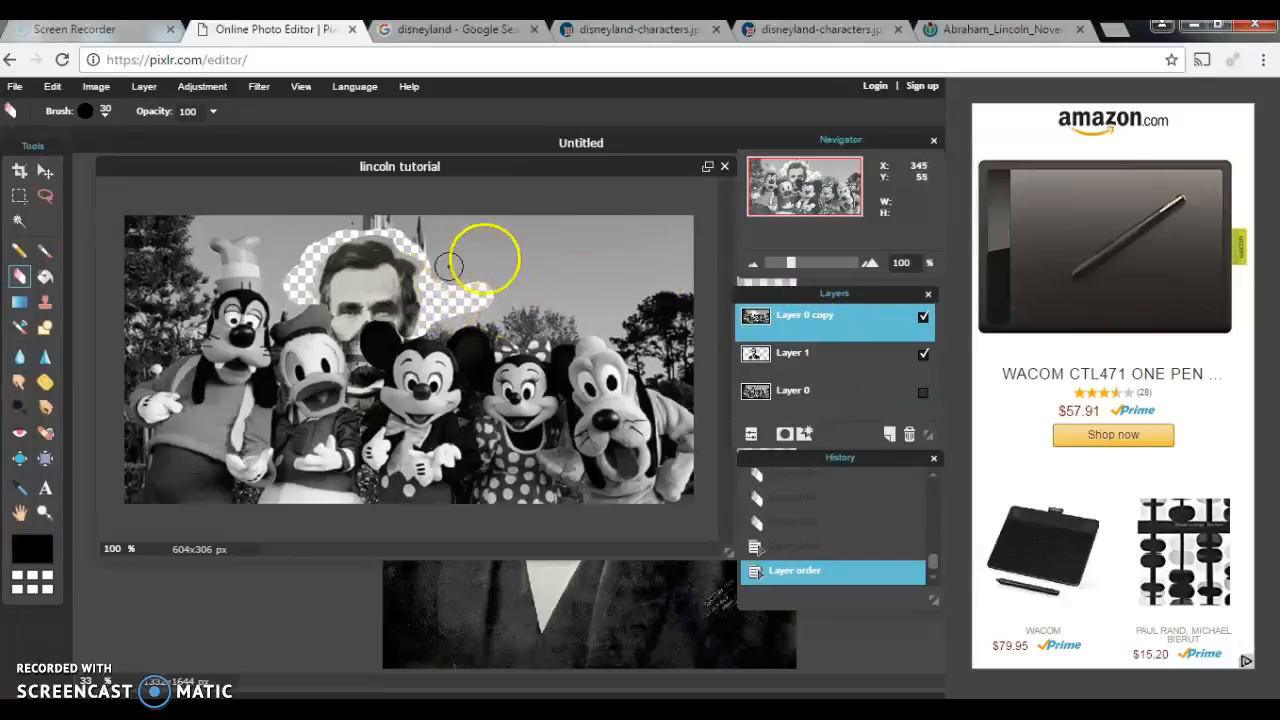
{"action": "left_click", "coordinate": [921, 396]}
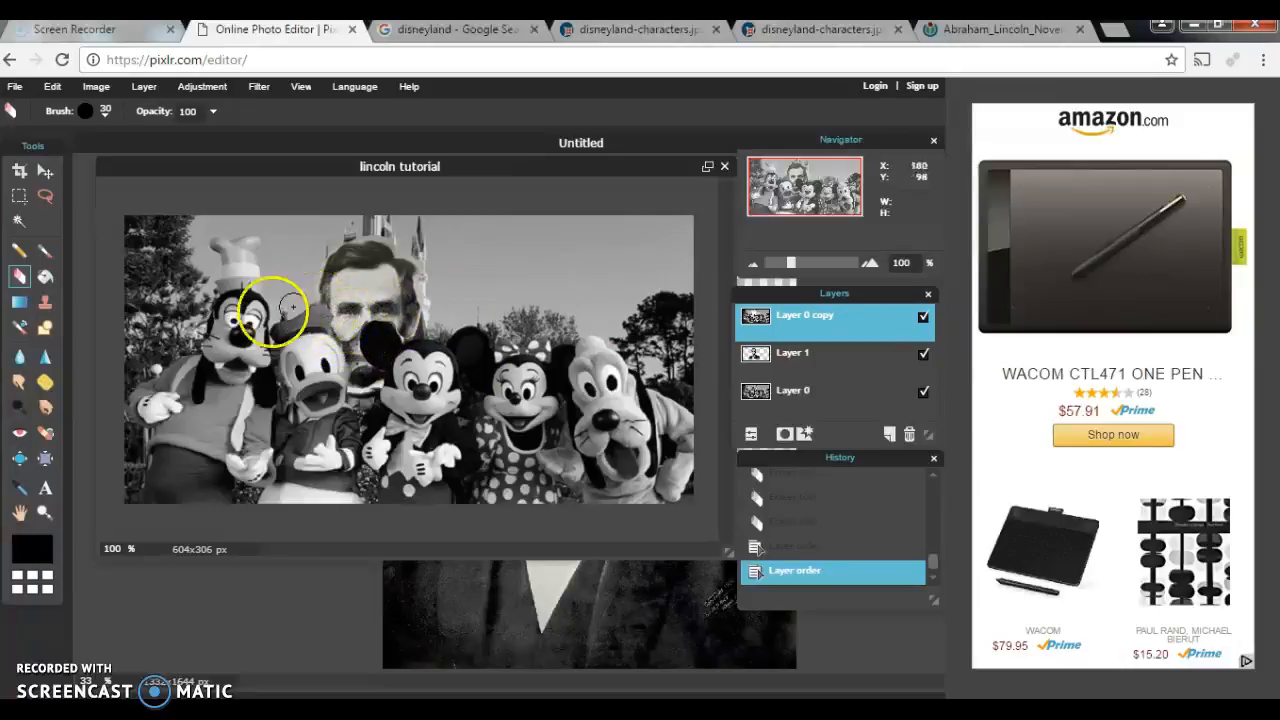
Erase Layer 0 copy between Donald's head and Mickey's ear over Lincoln's jaw and beard, using a hard size 15 Eraser brush
{"action": "left_click", "coordinate": [44, 515]}
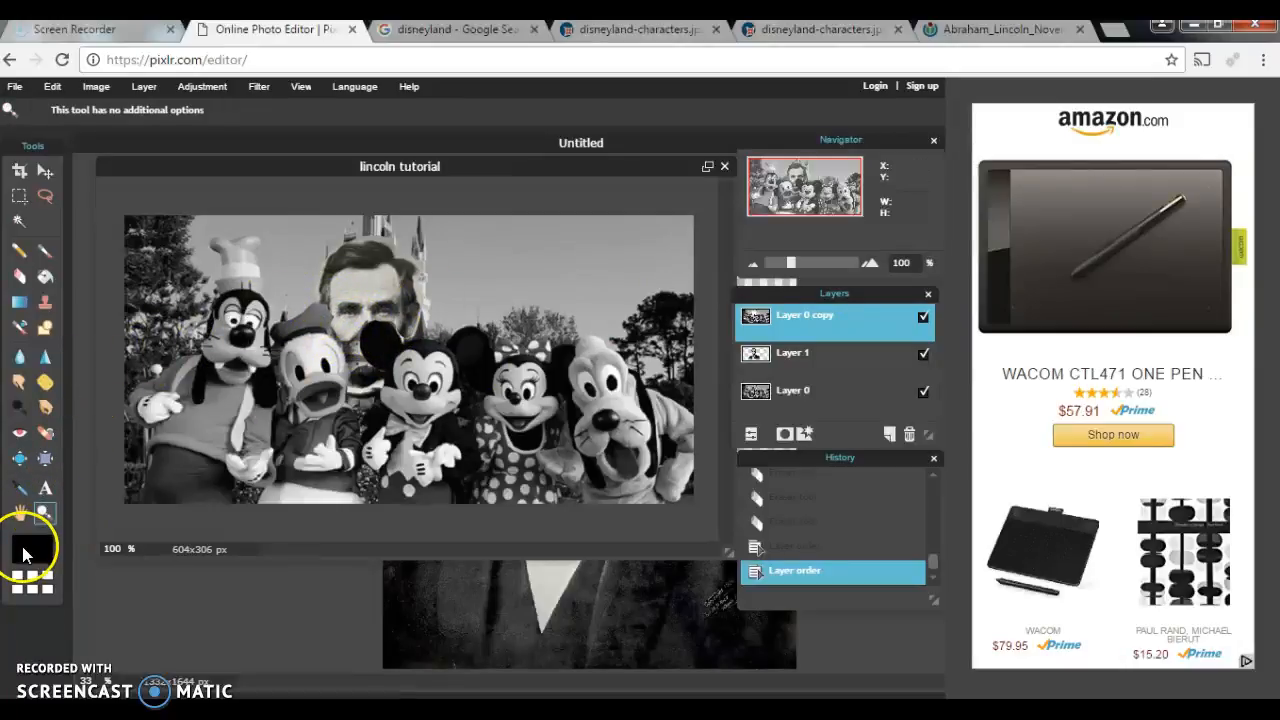
{"action": "left_click", "coordinate": [361, 346]}
{"action": "left_click", "coordinate": [318, 330]}
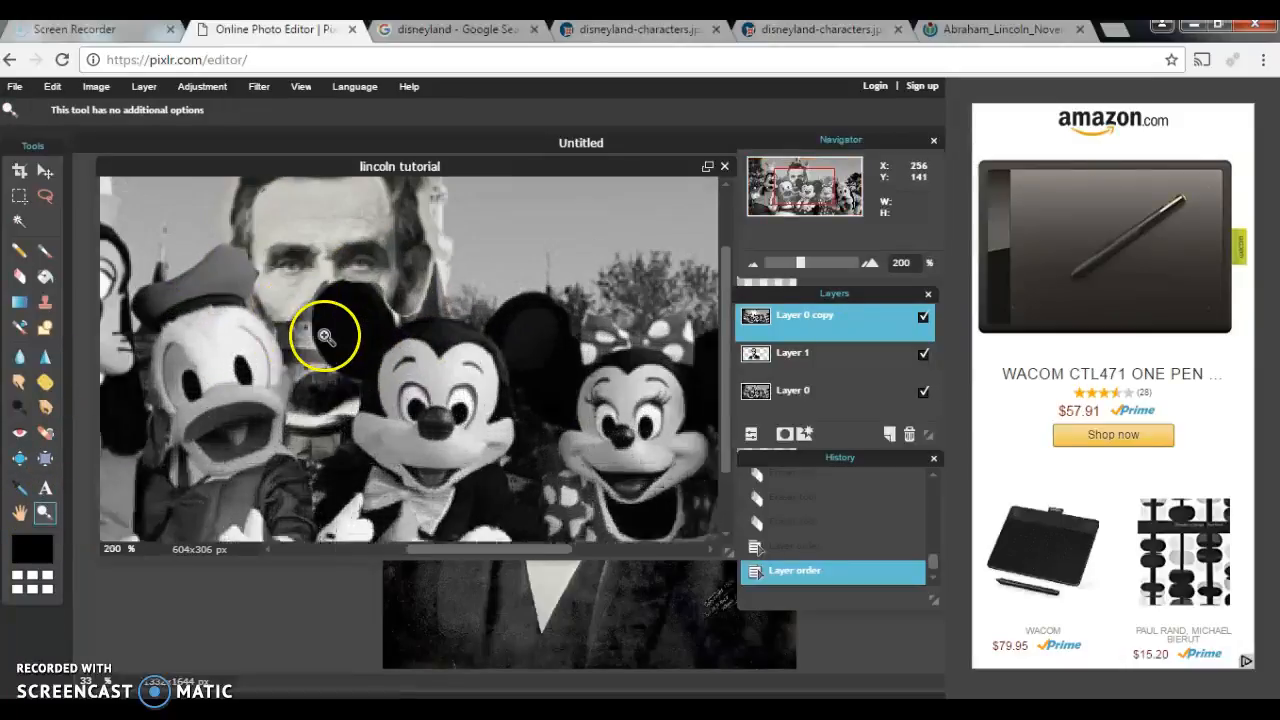
{"action": "left_click", "coordinate": [295, 330]}
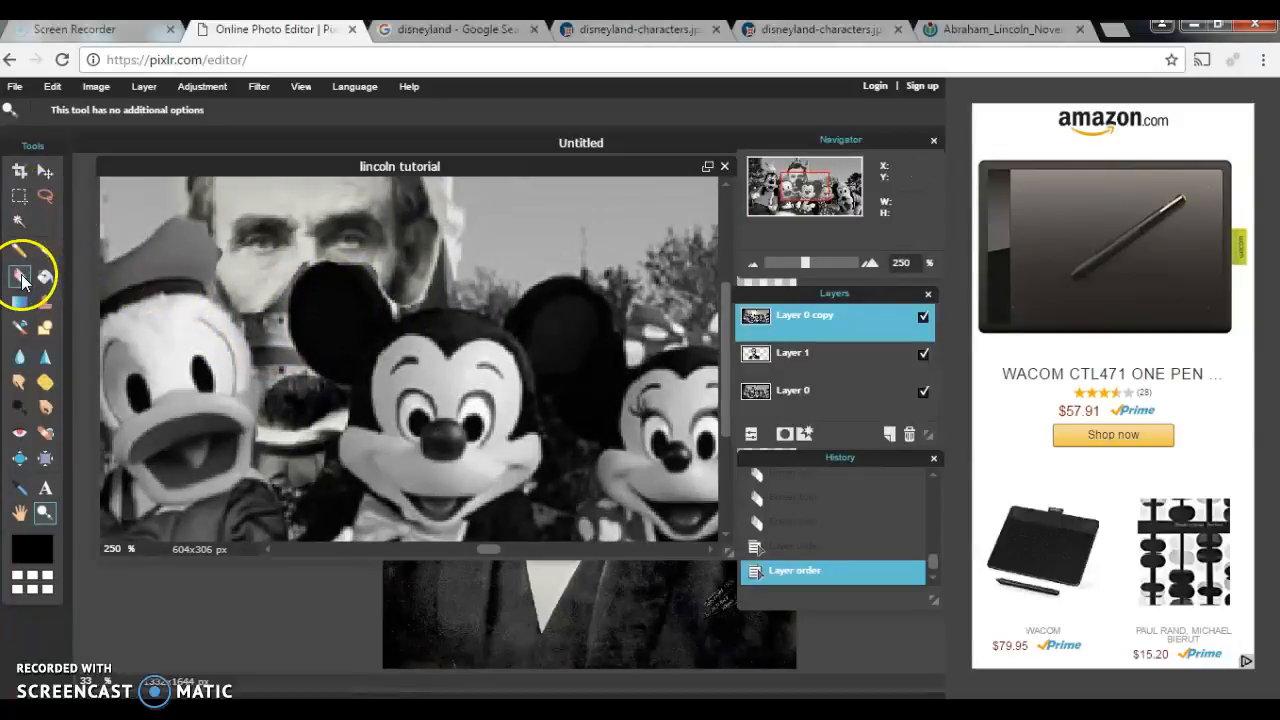
{"action": "left_click", "coordinate": [20, 278]}
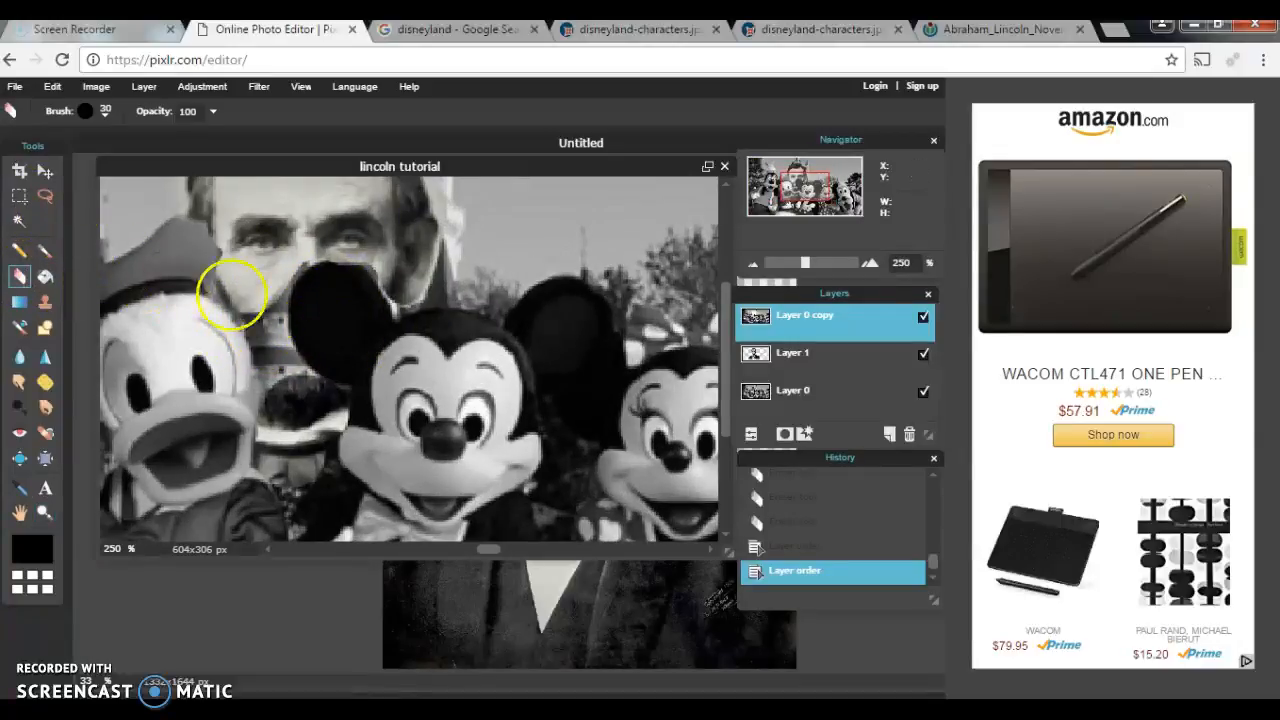
{"action": "left_click", "coordinate": [100, 111]}
{"action": "left_click", "coordinate": [193, 160]}
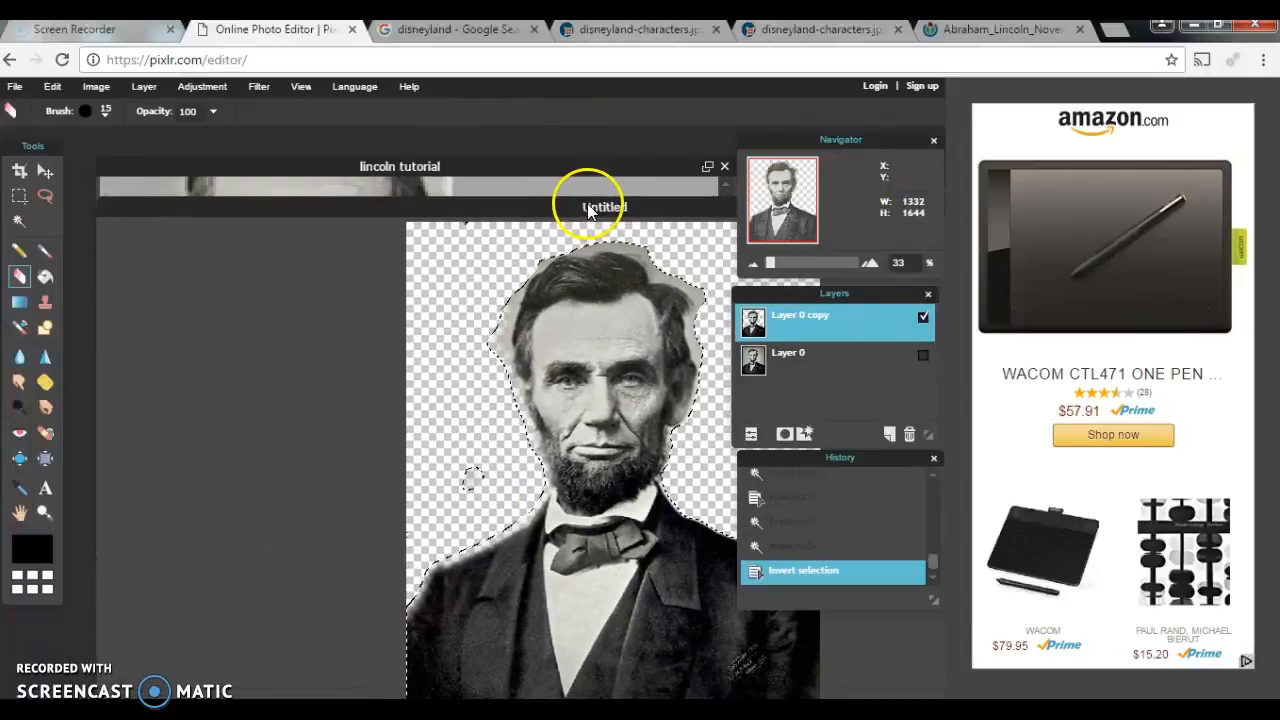
{"action": "left_click", "coordinate": [524, 164]}
{"action": "left_click_drag", "start_coordinate": [335, 415], "coordinate": [262, 382]}
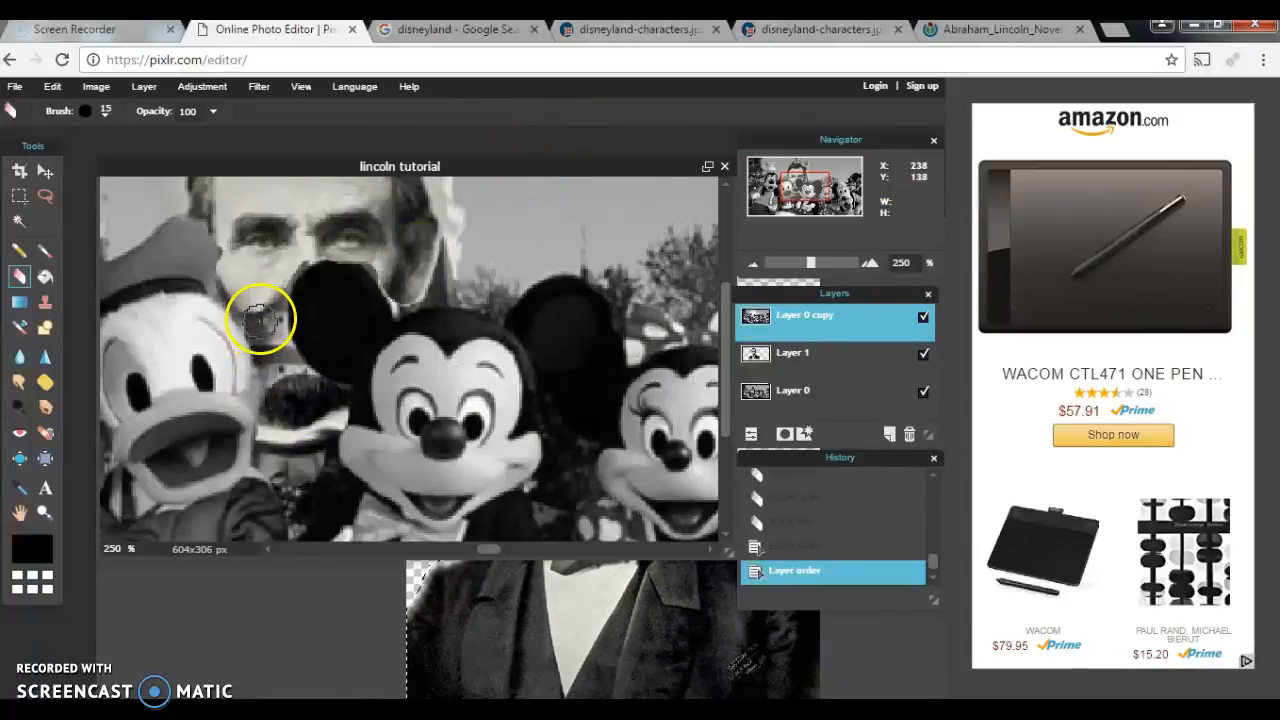
{"action": "mouse_move", "coordinate": [260, 315]}
{"action": "left_mouse_down"}
{"action": "mouse_move", "coordinate": [296, 389]}
{"action": "mouse_move", "coordinate": [275, 356]}
{"action": "mouse_move", "coordinate": [271, 297]}
{"action": "mouse_move", "coordinate": [296, 254]}
{"action": "mouse_move", "coordinate": [272, 274]}
{"action": "mouse_move", "coordinate": [269, 336]}
{"action": "left_mouse_up"}
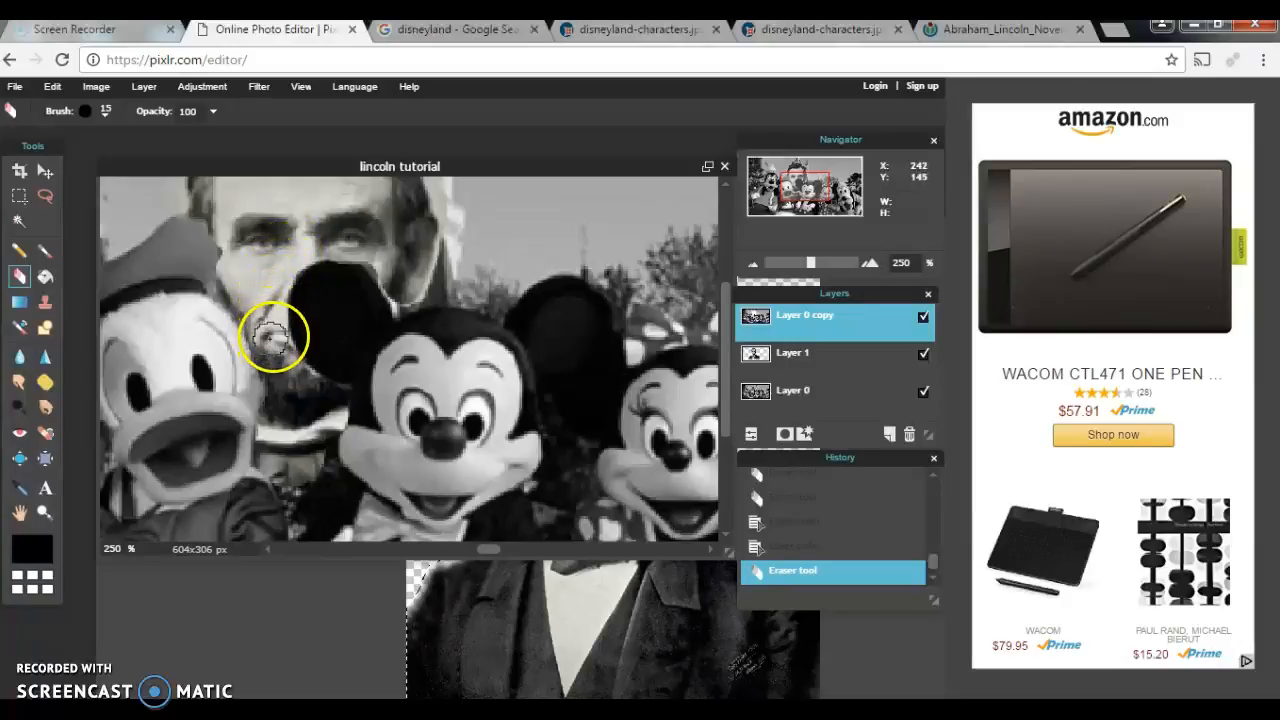
Erase more of Layer 0 copy along the far side of Lincoln's face and over his collar between Donald and Mickey
{"action": "mouse_move", "coordinate": [422, 292]}
{"action": "left_mouse_down"}
{"action": "mouse_move", "coordinate": [409, 286]}
{"action": "mouse_move", "coordinate": [443, 251]}
{"action": "left_mouse_up"}
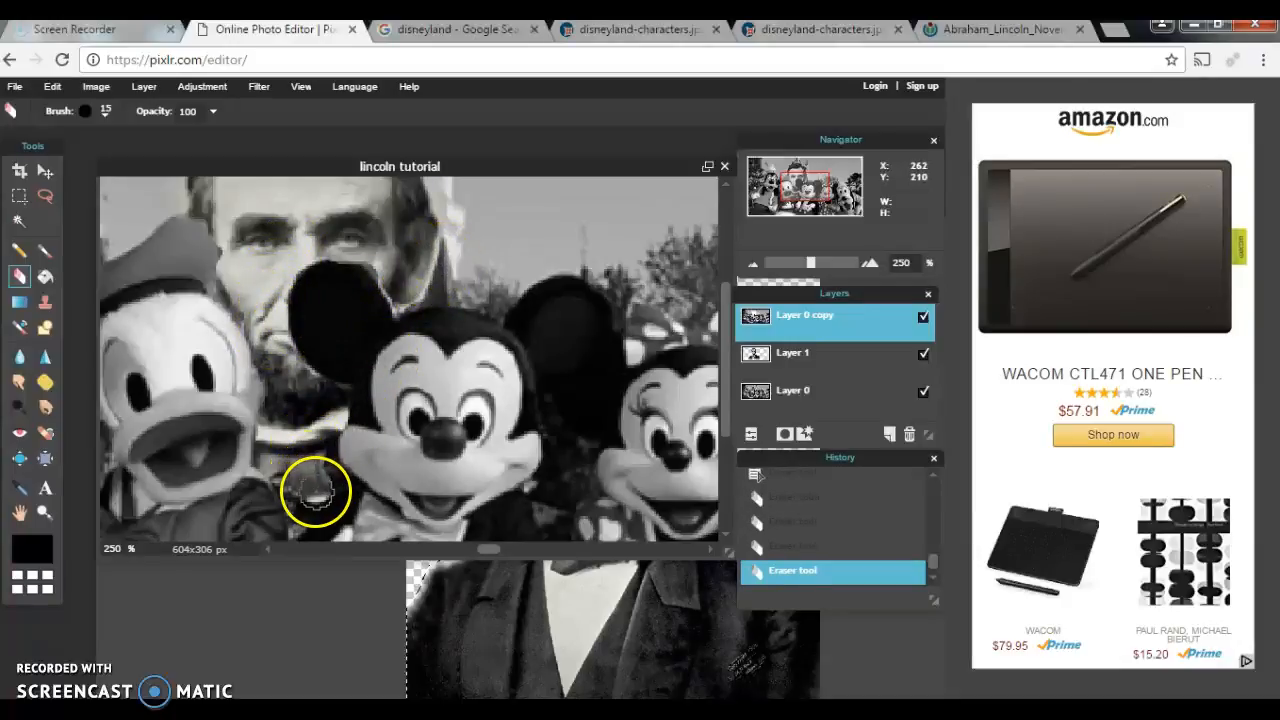
{"action": "left_click_drag", "start_coordinate": [724, 316], "coordinate": [716, 358]}
{"action": "mouse_move", "coordinate": [302, 412]}
{"action": "left_mouse_down"}
{"action": "mouse_move", "coordinate": [302, 430]}
{"action": "mouse_move", "coordinate": [318, 403]}
{"action": "mouse_move", "coordinate": [311, 334]}
{"action": "mouse_move", "coordinate": [277, 363]}
{"action": "mouse_move", "coordinate": [286, 375]}
{"action": "left_mouse_up"}
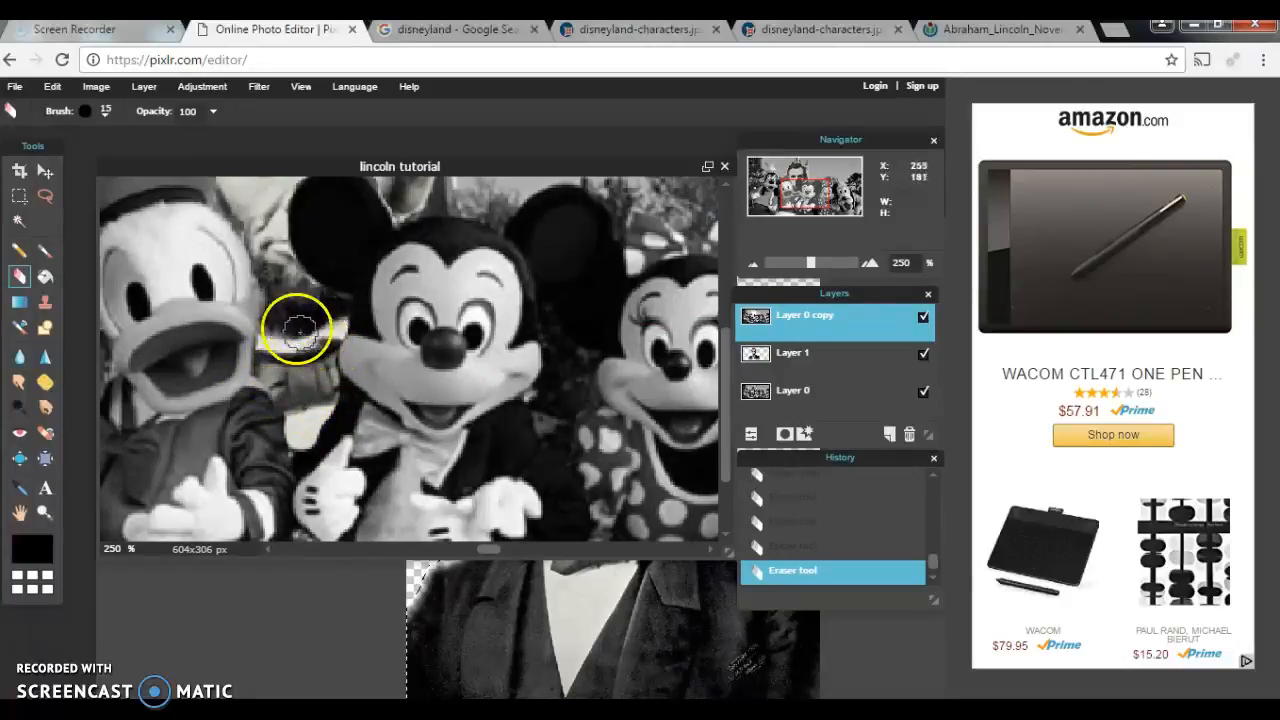
Zoom out to 110% to check the whole composite
{"action": "left_click_drag", "start_coordinate": [725, 369], "coordinate": [694, 274]}
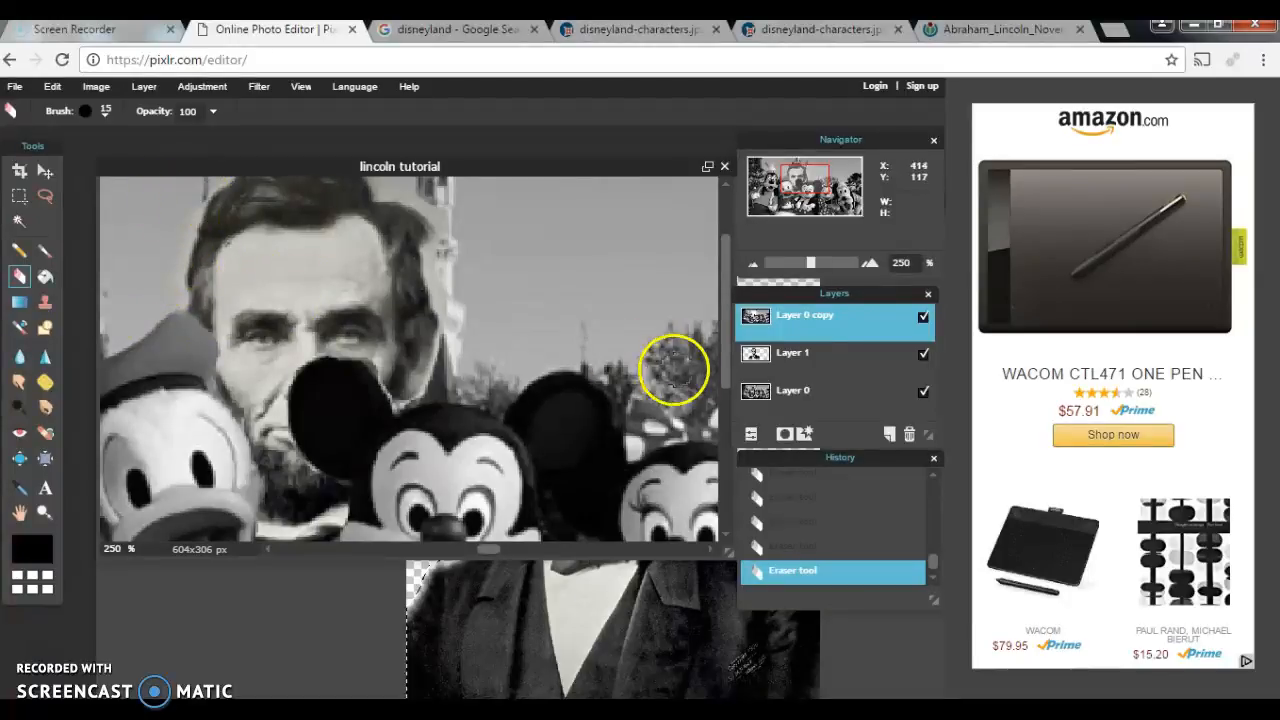
{"action": "left_click", "coordinate": [46, 512]}
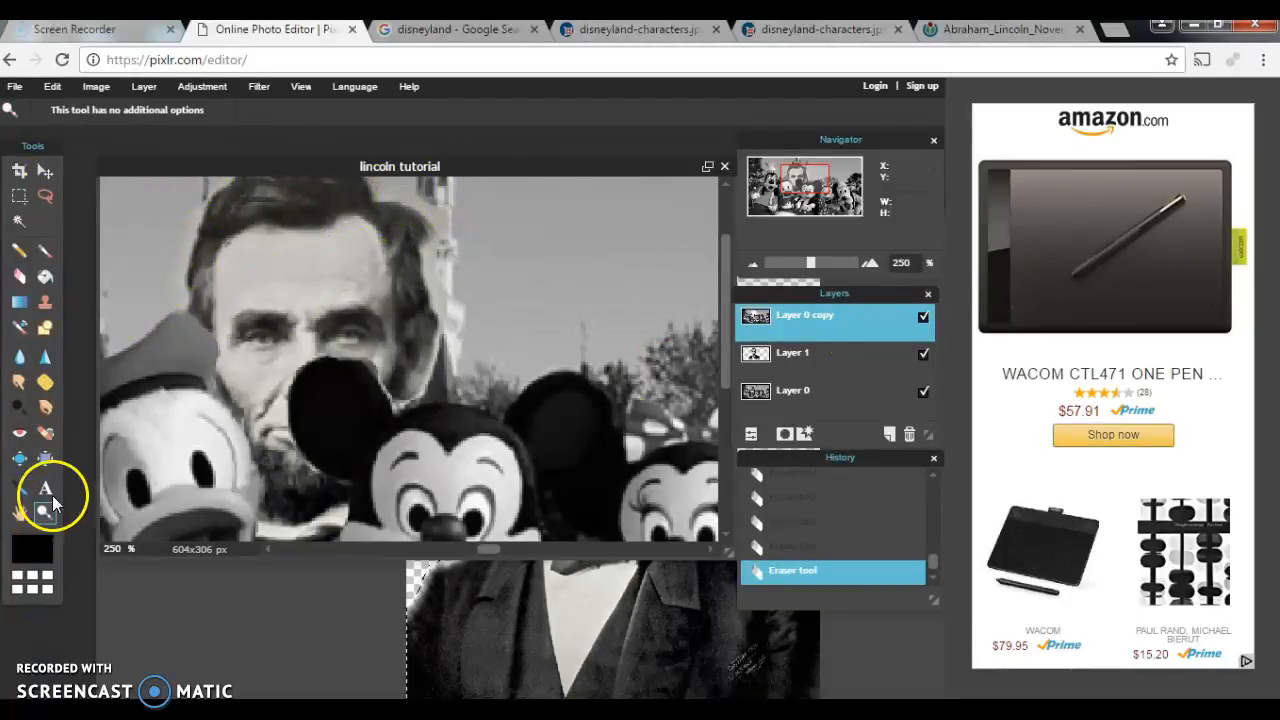
{"action": "key", "text": "super"}
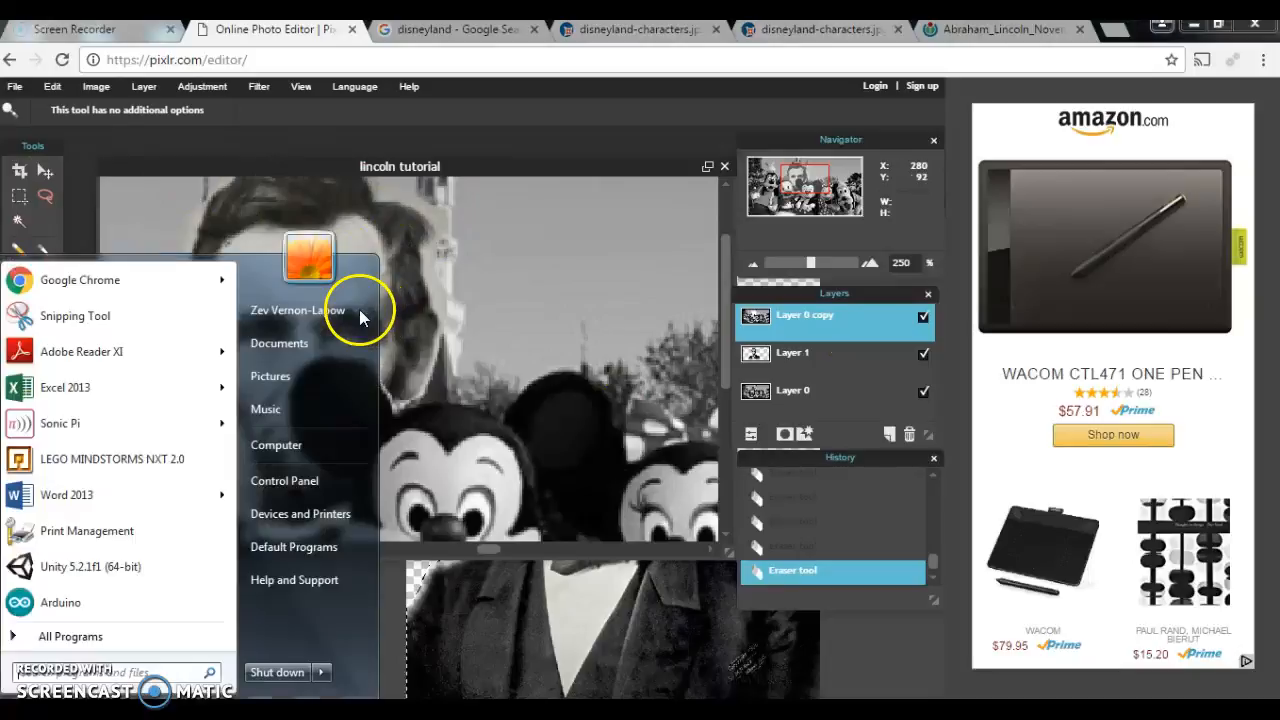
{"action": "left_click", "coordinate": [477, 167]}
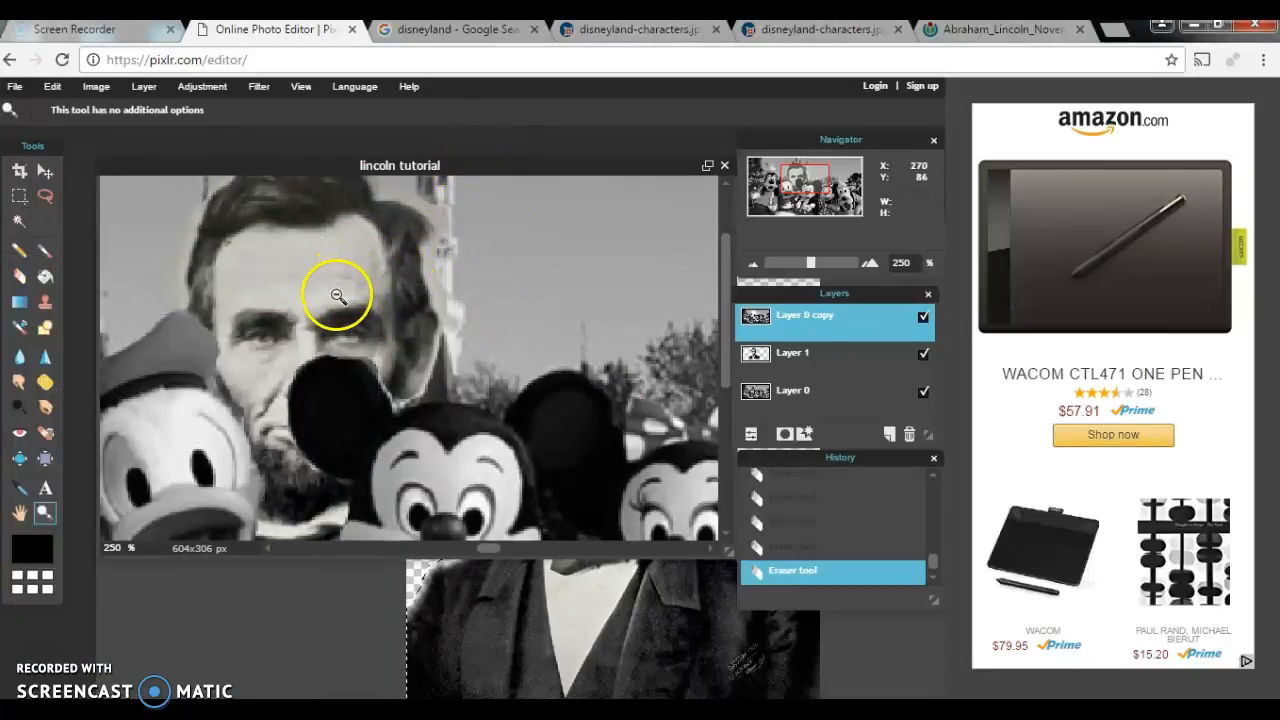
{"action": "scroll", "coordinate": [339, 296], "scroll_direction": "up", "scroll_amount": 1}
{"action": "scroll", "coordinate": [339, 306], "scroll_direction": "down", "scroll_amount": 3}
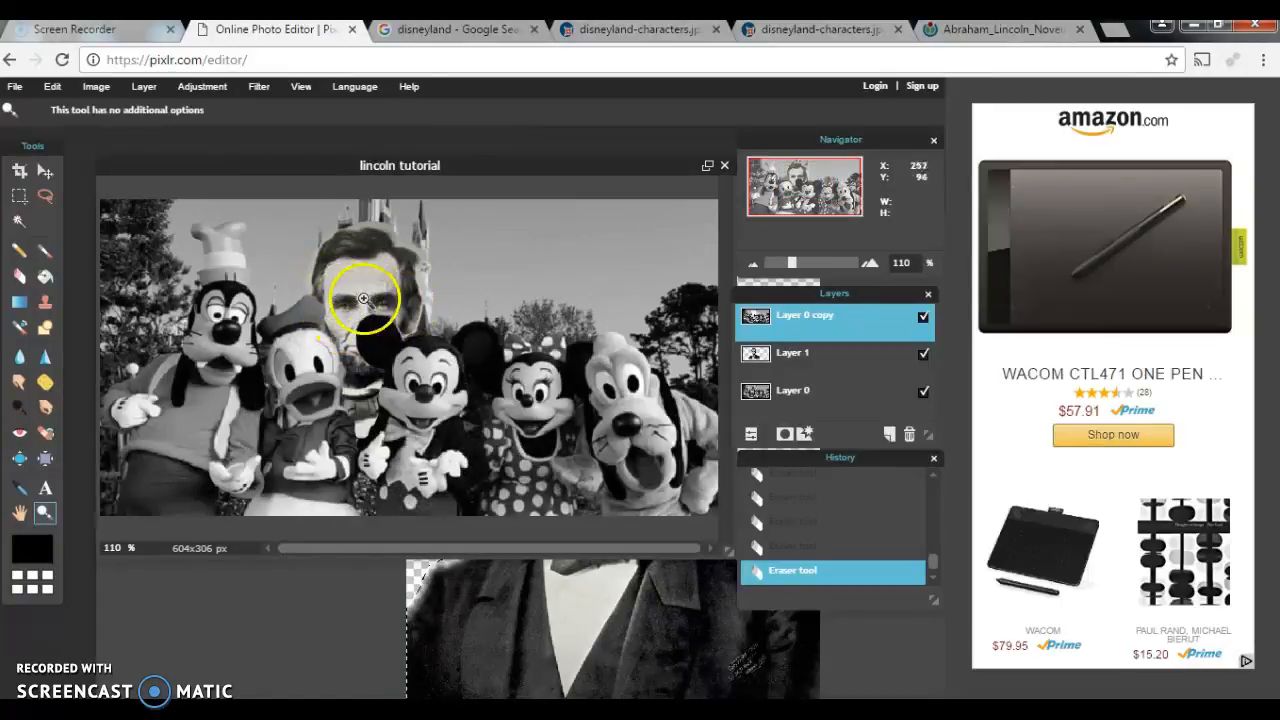
{"action": "scroll", "coordinate": [361, 301], "scroll_direction": "down", "scroll_amount": 1}
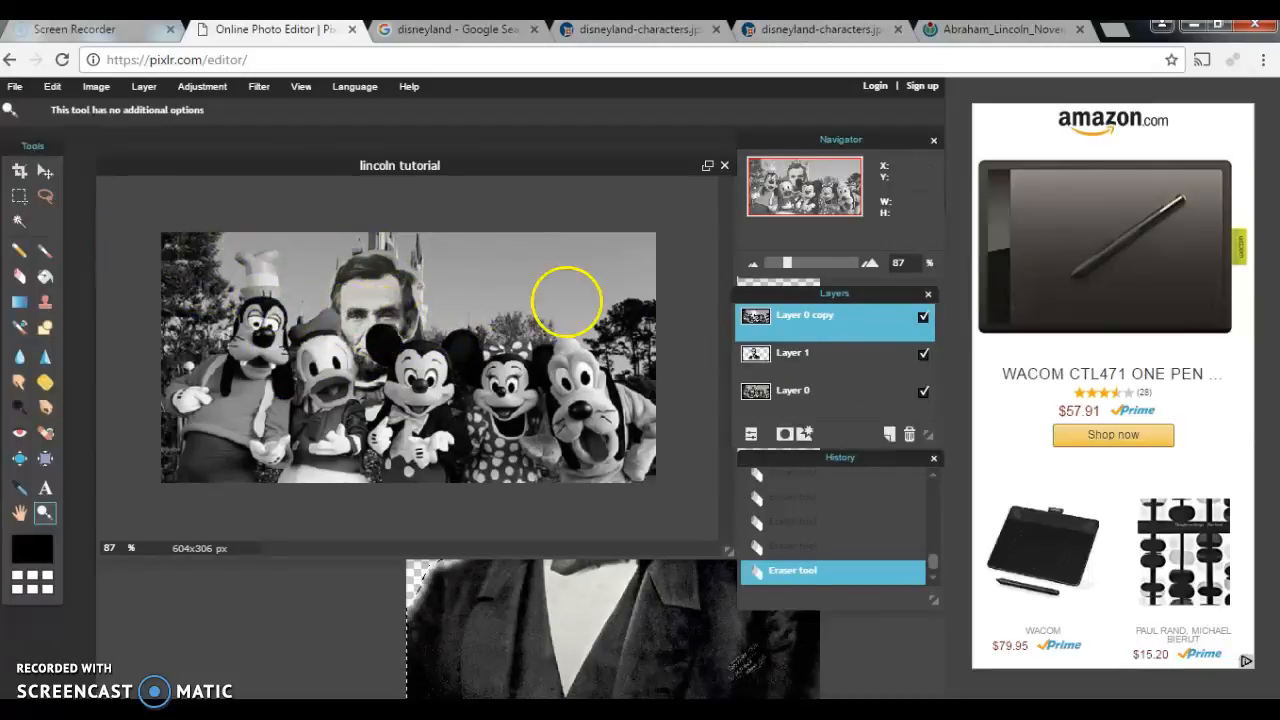
{"action": "left_click", "coordinate": [46, 170]}
{"action": "left_click_drag", "start_coordinate": [337, 287], "coordinate": [372, 311]}
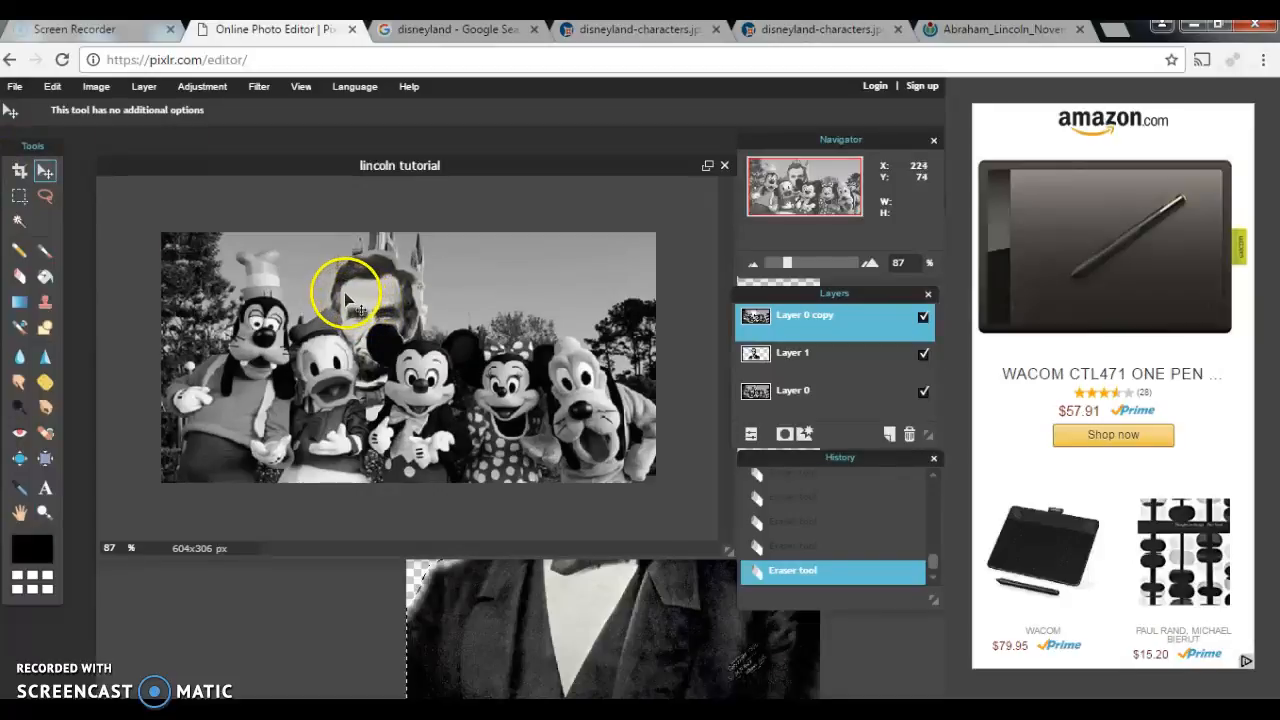
{"action": "key", "text": "ctrl+z"}
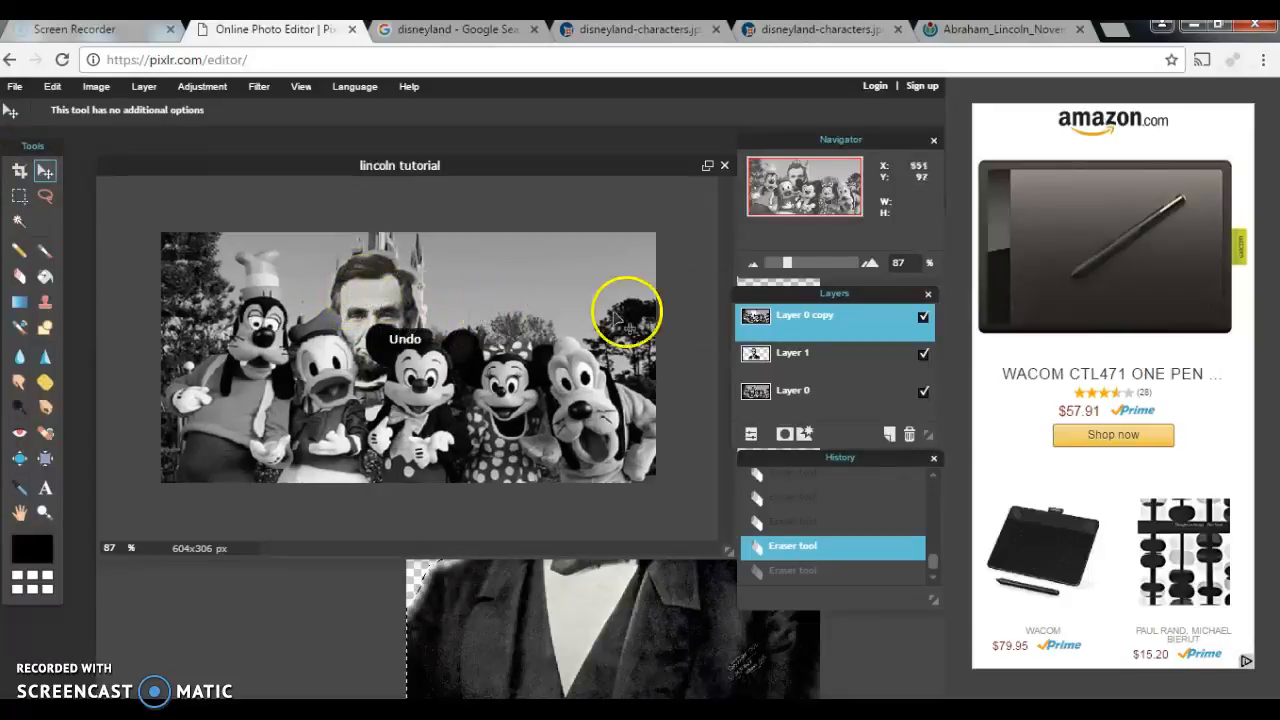
Select Layer 1 and move Lincoln slightly up and toward Goofy, keeping his face between Donald's and Mickey's heads
{"action": "left_click", "coordinate": [815, 352]}
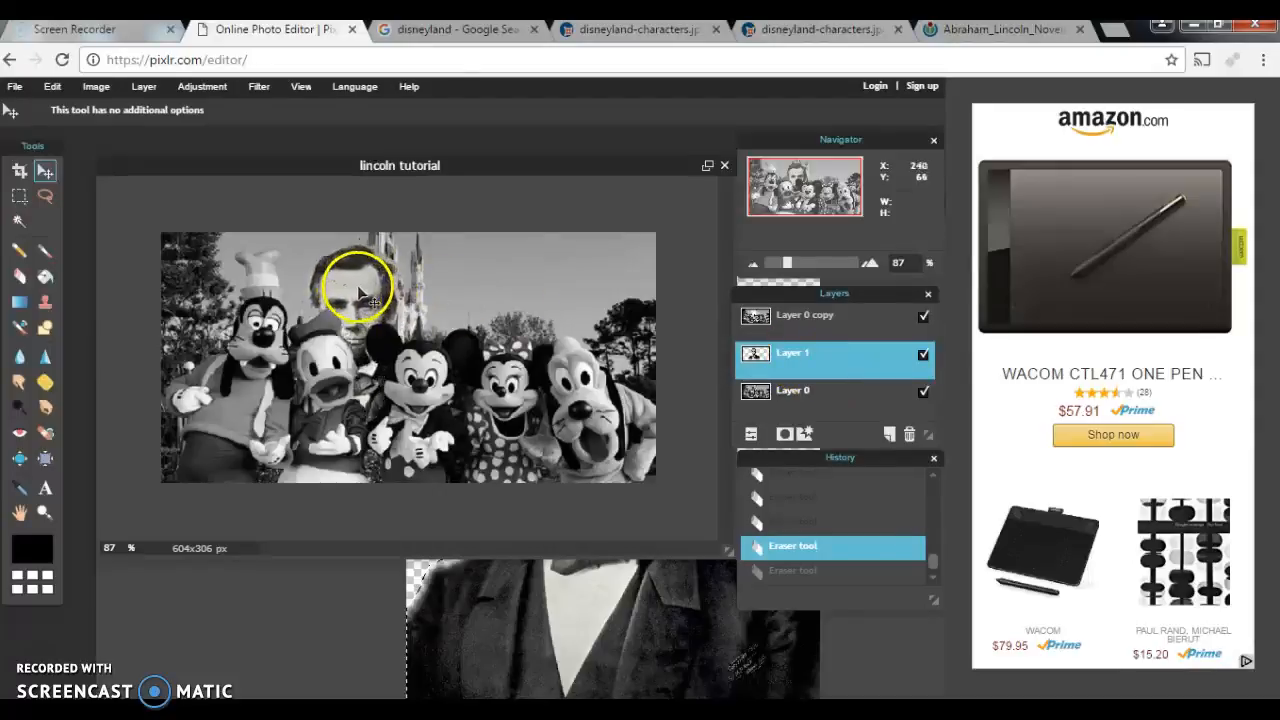
{"action": "mouse_move", "coordinate": [390, 305]}
{"action": "left_mouse_down"}
{"action": "mouse_move", "coordinate": [435, 285]}
{"action": "mouse_move", "coordinate": [425, 292]}
{"action": "mouse_move", "coordinate": [530, 300]}
{"action": "mouse_move", "coordinate": [385, 300]}
{"action": "left_mouse_up"}
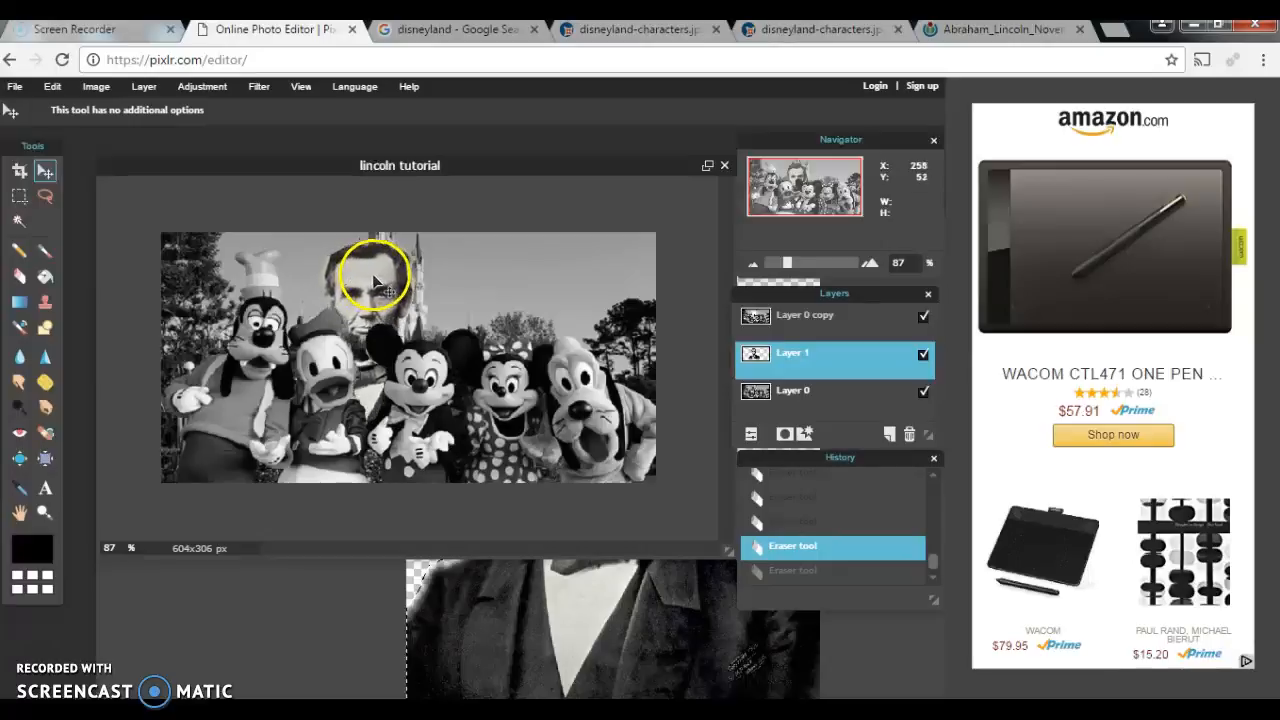
{"action": "left_click_drag", "start_coordinate": [373, 288], "coordinate": [380, 298]}
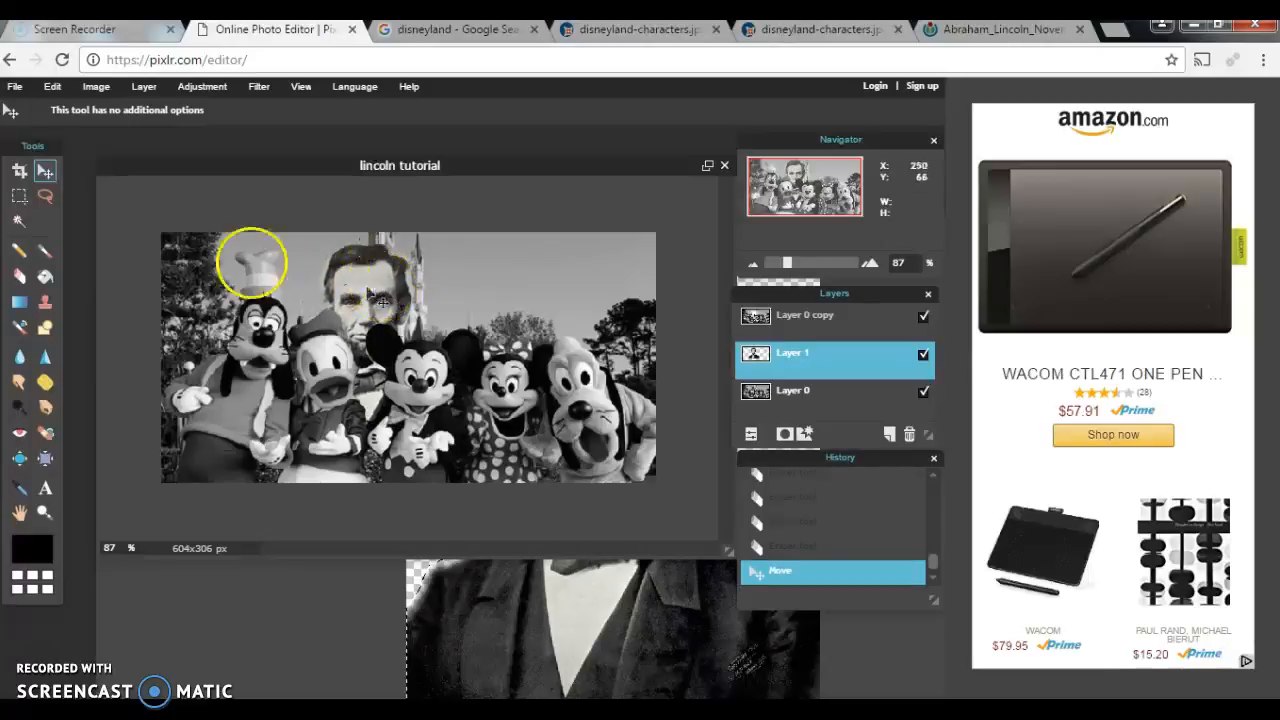
Erase the sky and castle on Layer 0 copy above and around Lincoln's head with a hard size 200 Eraser brush
{"action": "left_click", "coordinate": [812, 322]}
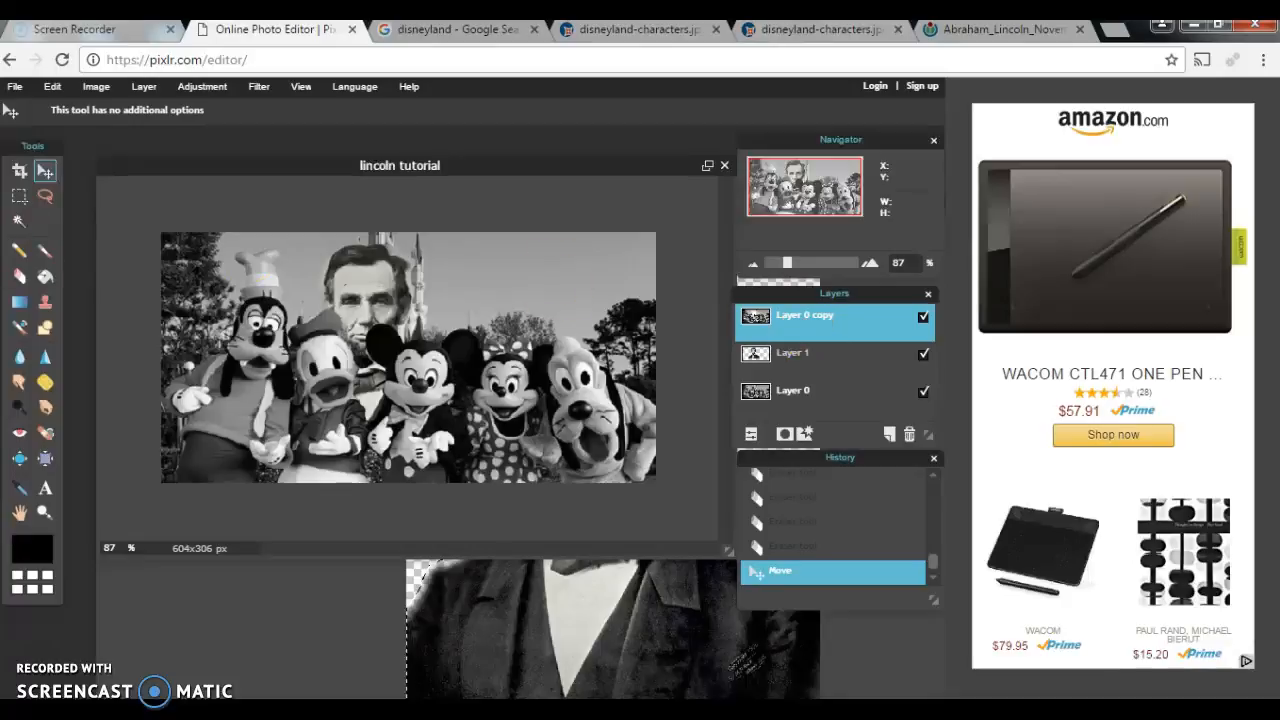
{"action": "left_click", "coordinate": [20, 276]}
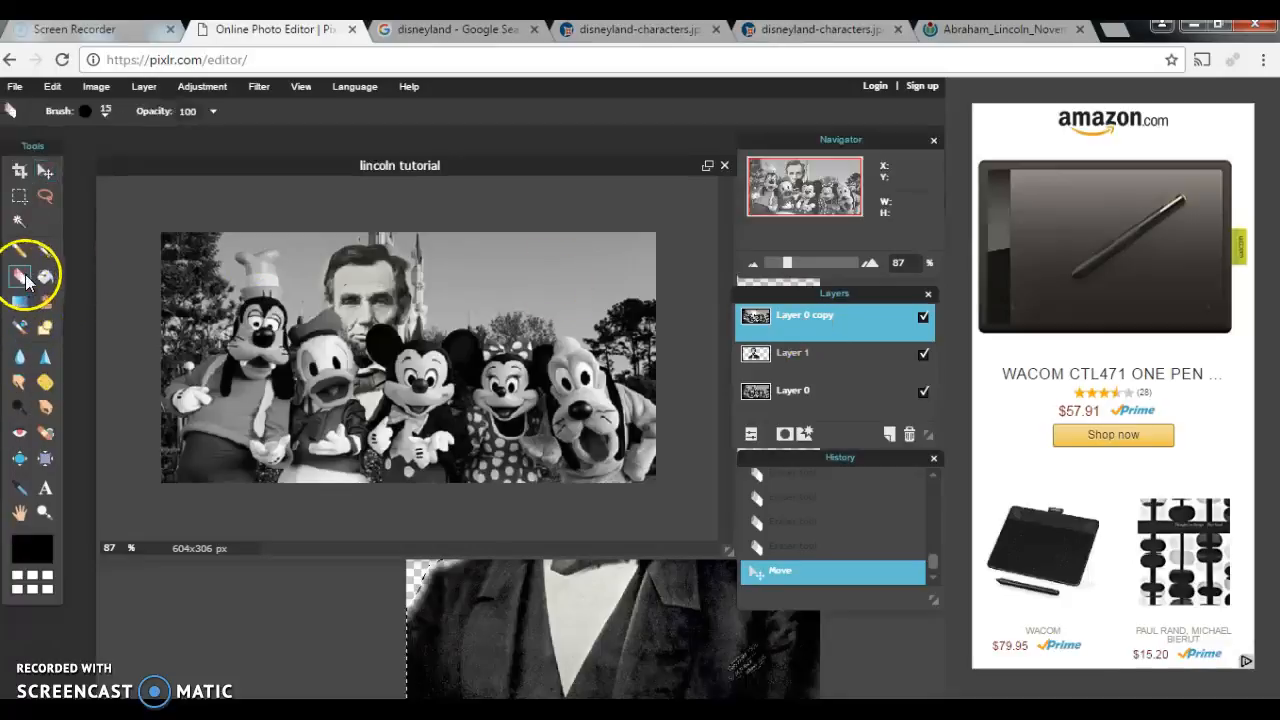
{"action": "left_click", "coordinate": [105, 111]}
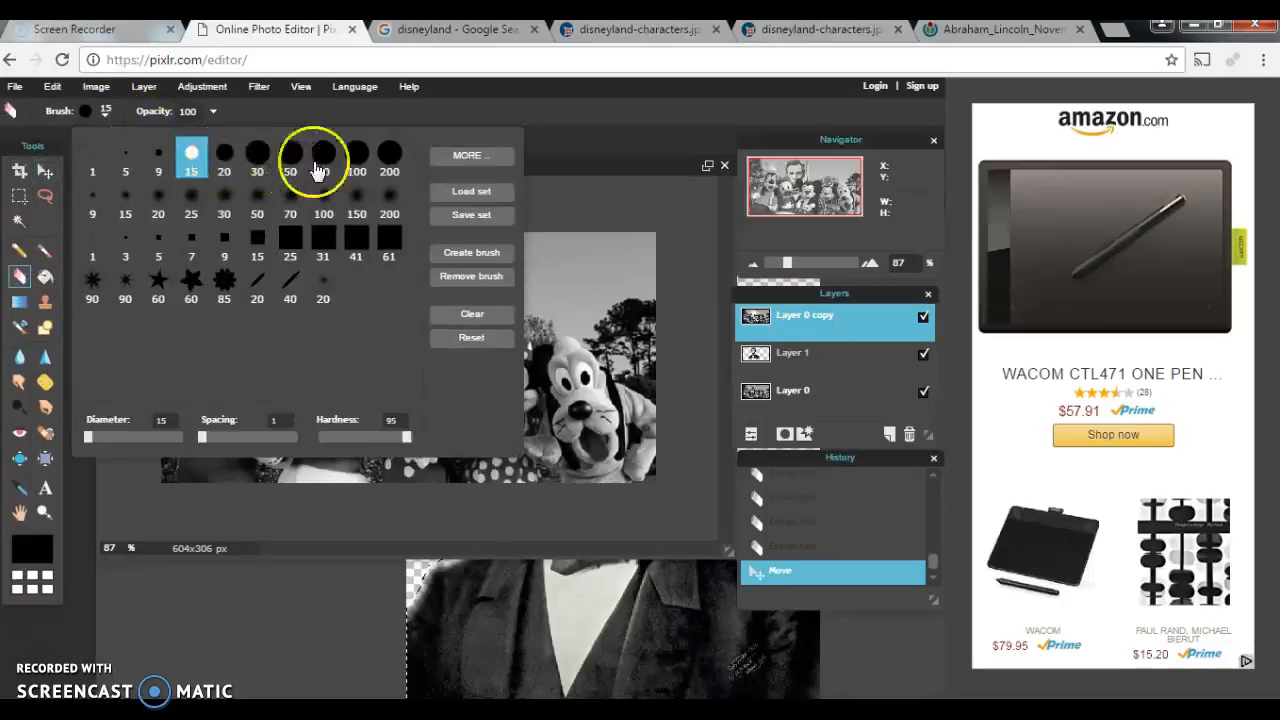
{"action": "left_click", "coordinate": [389, 155]}
{"action": "left_click", "coordinate": [587, 200]}
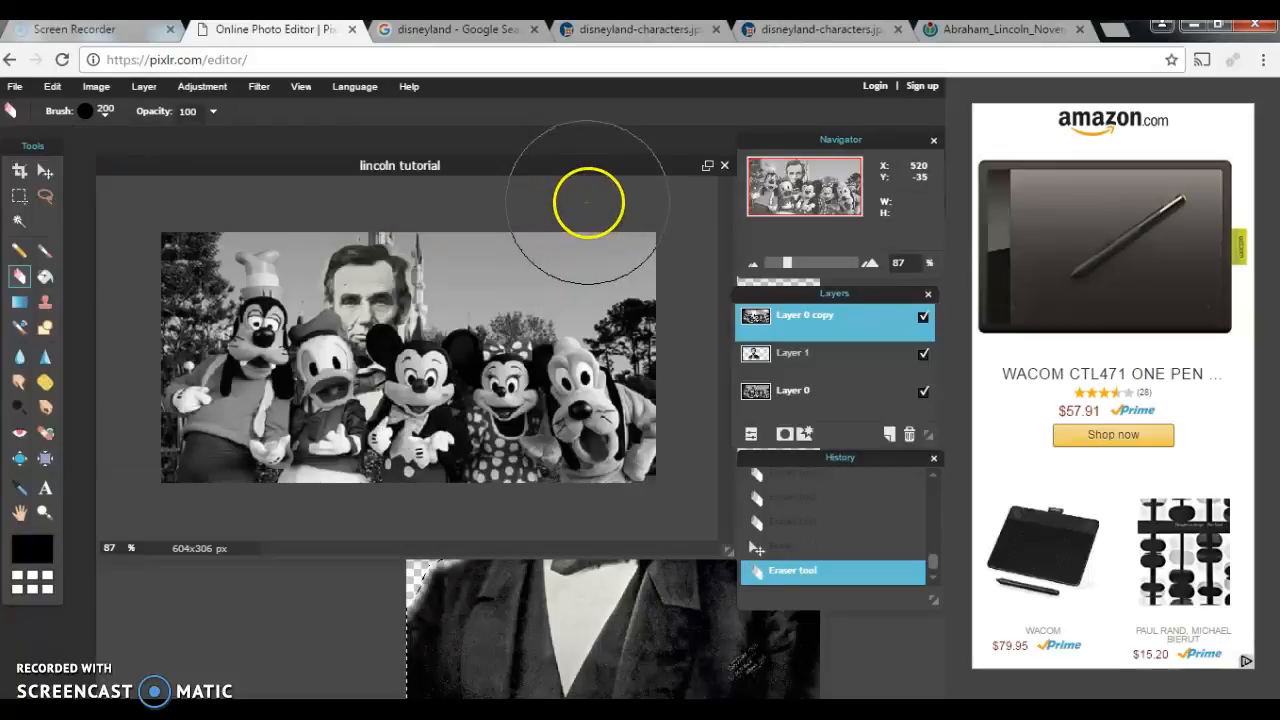
{"action": "mouse_move", "coordinate": [355, 214]}
{"action": "left_mouse_down"}
{"action": "mouse_move", "coordinate": [471, 243]}
{"action": "mouse_move", "coordinate": [591, 249]}
{"action": "mouse_move", "coordinate": [534, 231]}
{"action": "mouse_move", "coordinate": [407, 225]}
{"action": "left_mouse_up"}
Try a size 200 Eraser spot on Layer 0 around Minnie, inspect it with Layer 0 copy hidden, and undo it
{"action": "left_click", "coordinate": [795, 390]}
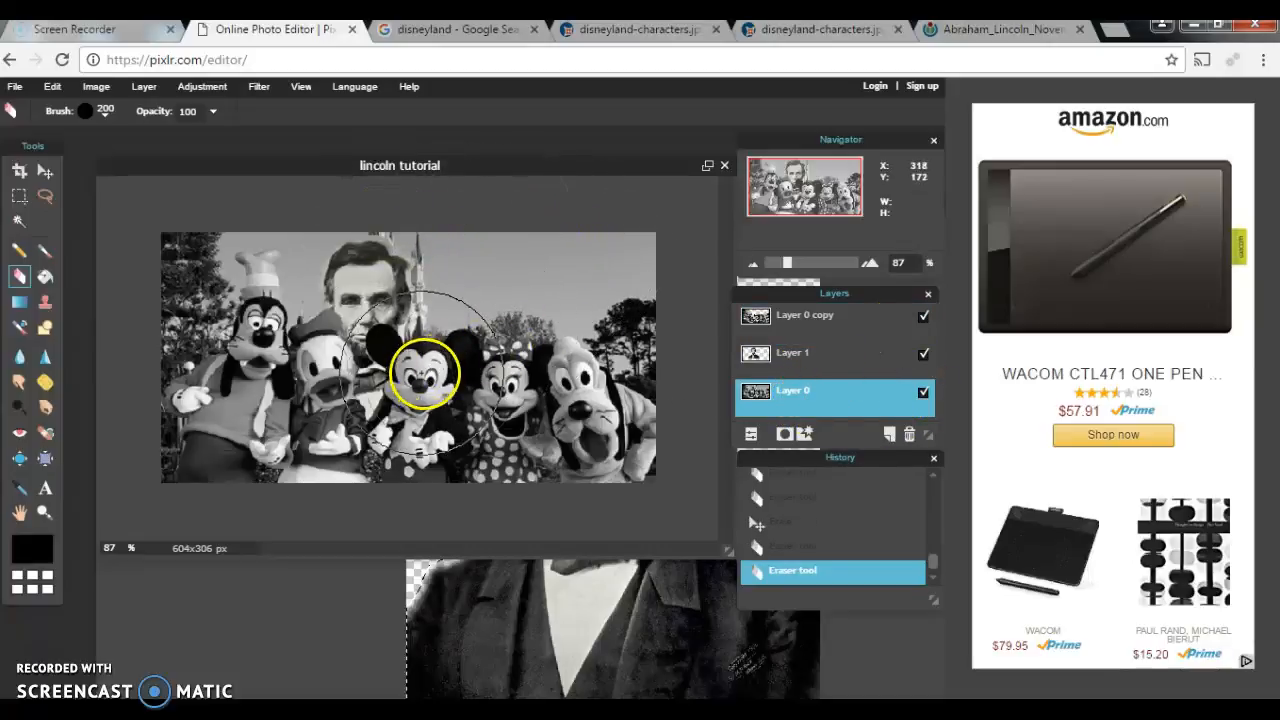
{"action": "left_click", "coordinate": [492, 350]}
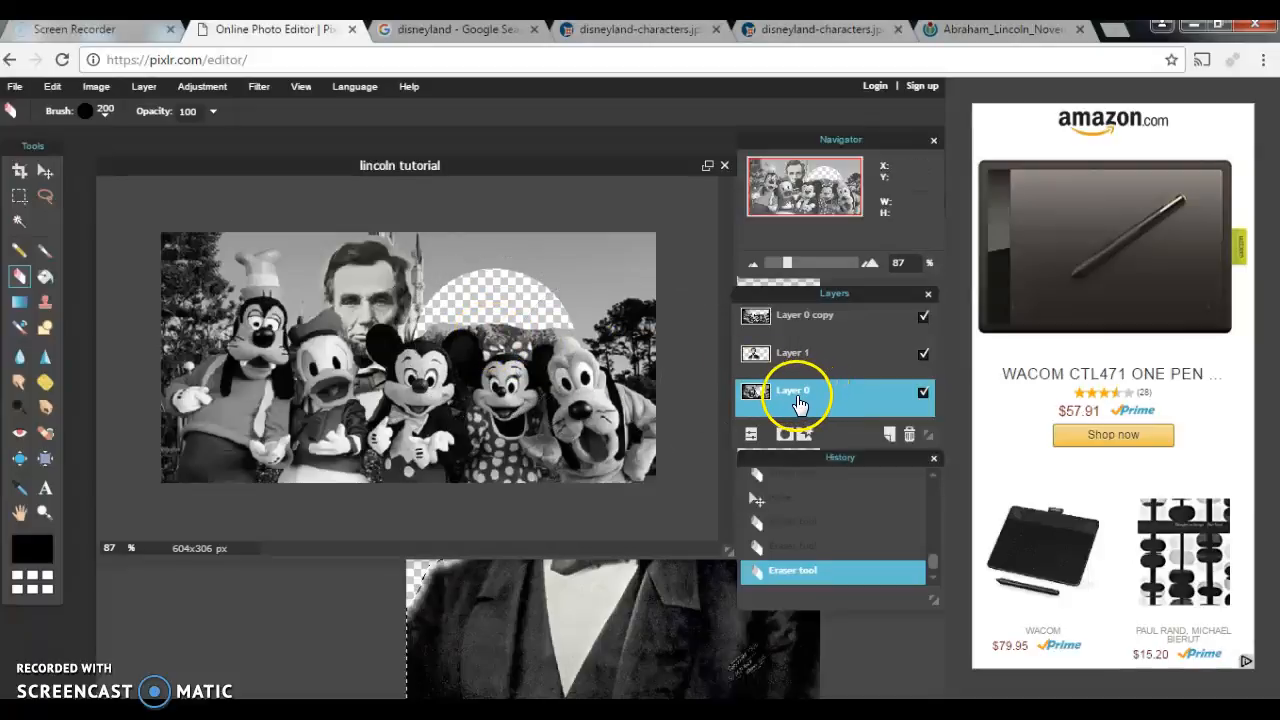
{"action": "left_click", "coordinate": [923, 316]}
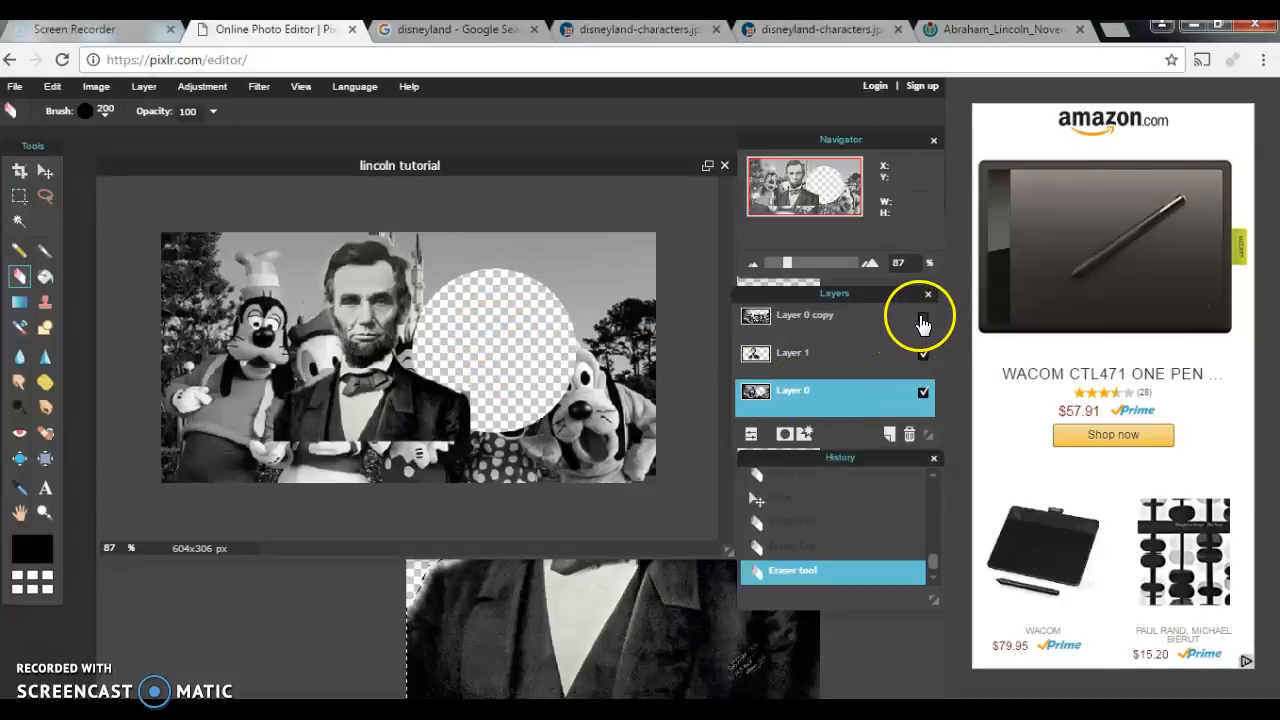
{"action": "left_click", "coordinate": [923, 318]}
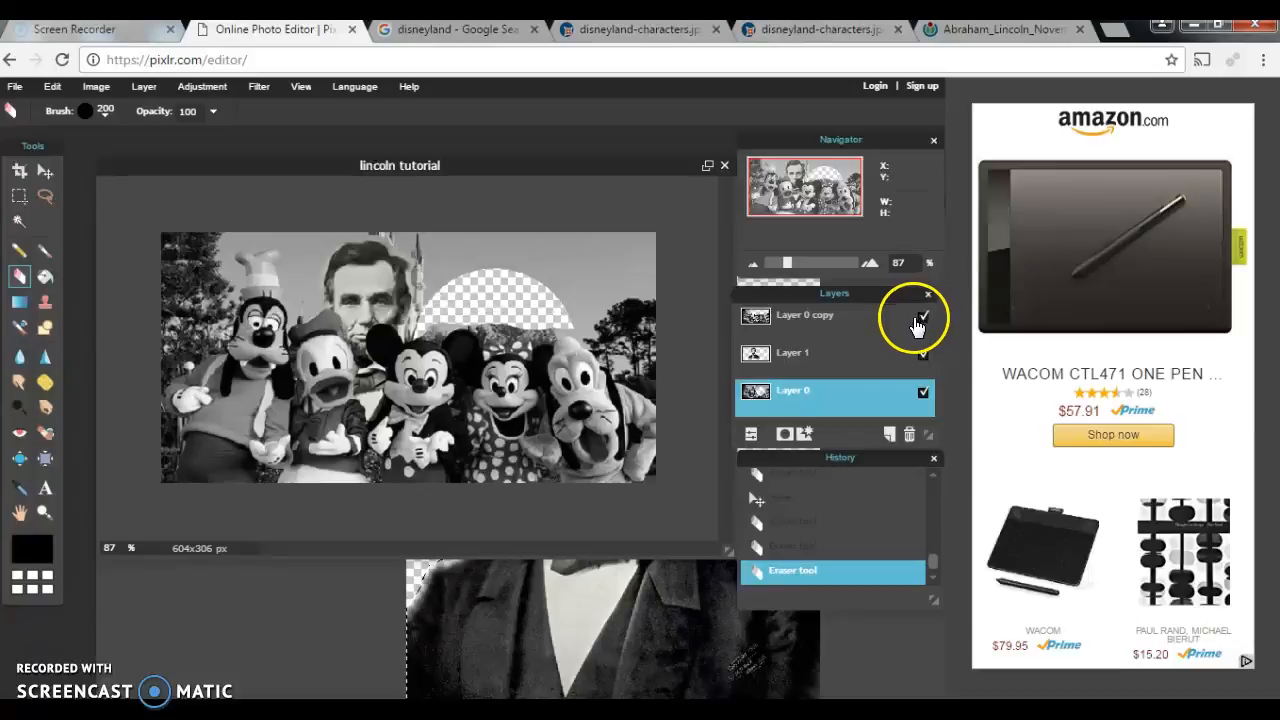
{"action": "key", "text": "ctrl+z"}
Try Layer 0 copy below Layer 1 in the layer order, and return Layer 1 beneath it
{"action": "left_click", "coordinate": [808, 322]}
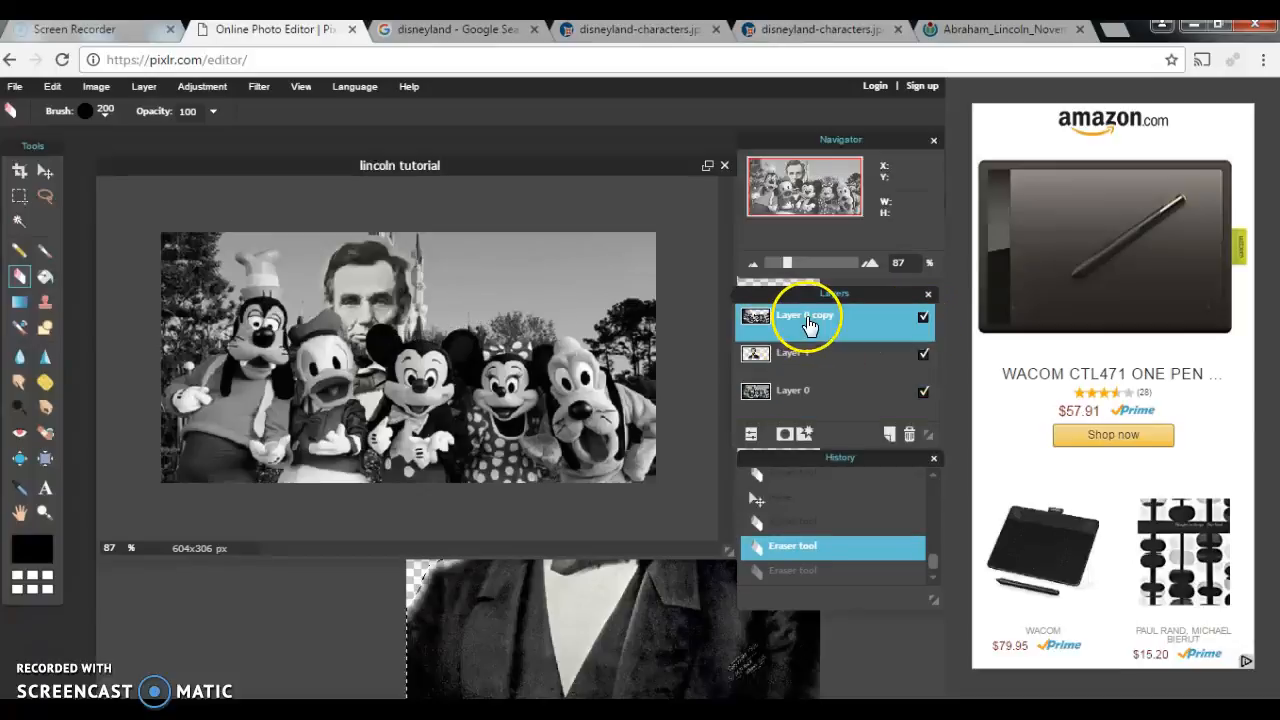
{"action": "left_click_drag", "start_coordinate": [808, 322], "coordinate": [808, 352]}
{"action": "left_click", "coordinate": [800, 320]}
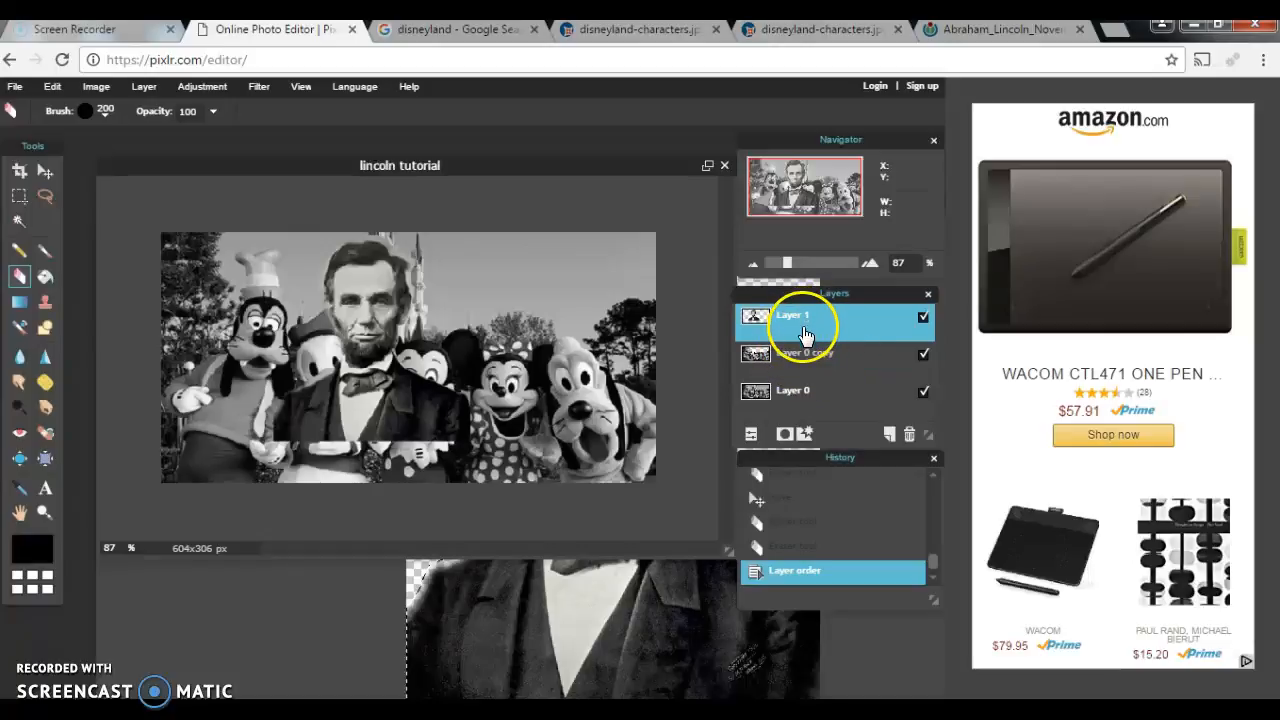
{"action": "left_click_drag", "start_coordinate": [815, 335], "coordinate": [809, 376]}
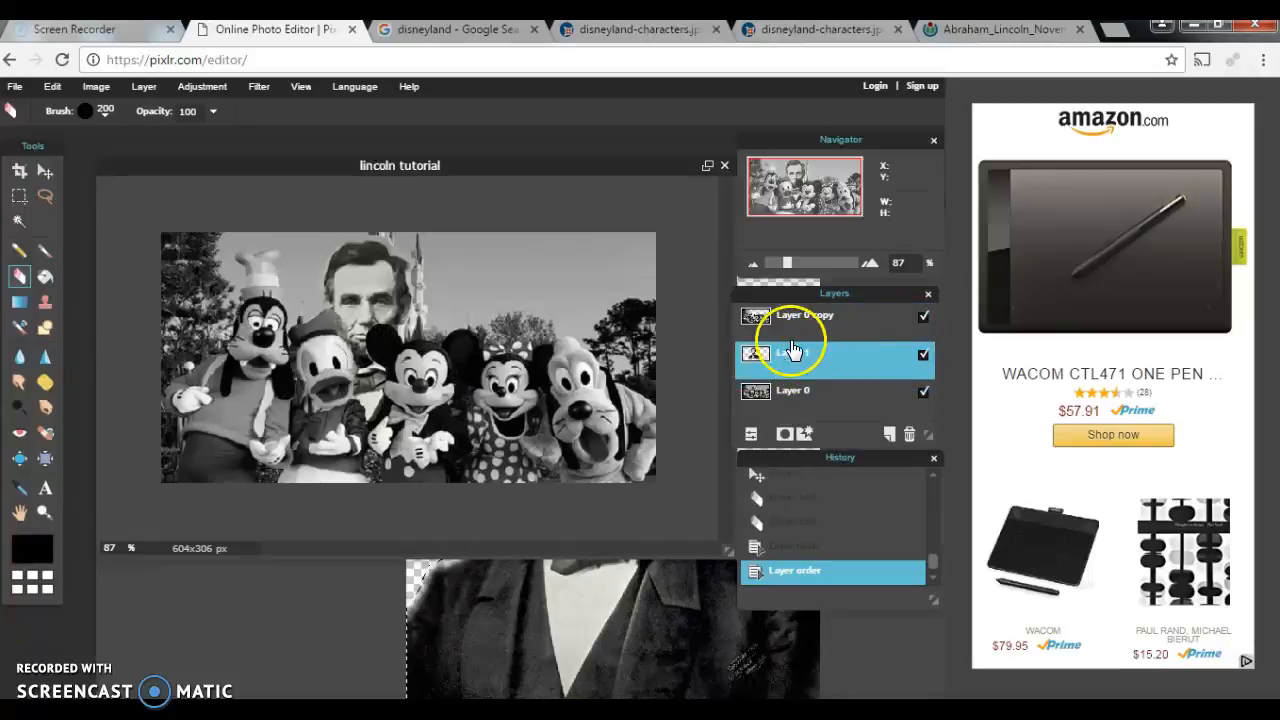
Try erasing across Mickey and Minnie on Layer 1 and on Layer 0 copy, and undo the last stroke
{"action": "left_click_drag", "start_coordinate": [497, 349], "coordinate": [586, 349]}
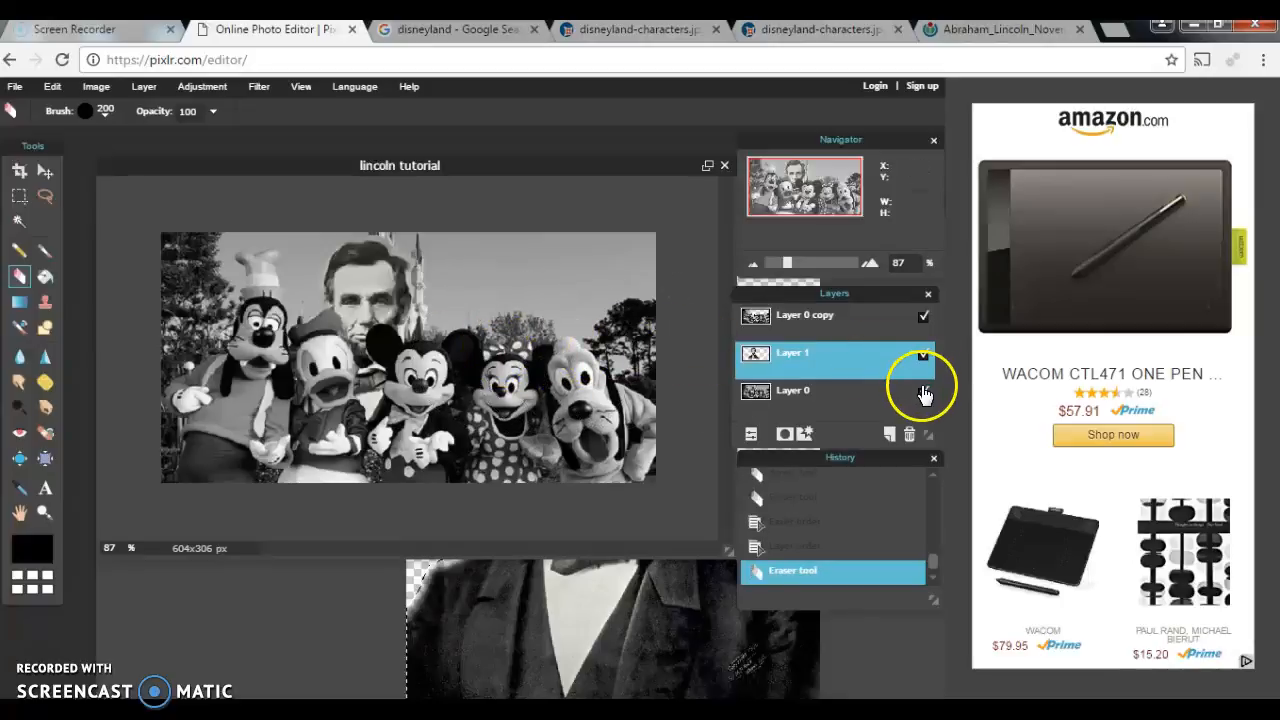
{"action": "left_click", "coordinate": [826, 318]}
{"action": "mouse_move", "coordinate": [463, 362]}
{"action": "left_mouse_down"}
{"action": "mouse_move", "coordinate": [570, 367]}
{"action": "mouse_move", "coordinate": [450, 367]}
{"action": "mouse_move", "coordinate": [445, 353]}
{"action": "mouse_move", "coordinate": [475, 387]}
{"action": "mouse_move", "coordinate": [435, 385]}
{"action": "mouse_move", "coordinate": [445, 410]}
{"action": "mouse_move", "coordinate": [471, 394]}
{"action": "mouse_move", "coordinate": [483, 359]}
{"action": "mouse_move", "coordinate": [468, 380]}
{"action": "mouse_move", "coordinate": [553, 371]}
{"action": "left_mouse_up"}
{"action": "key", "text": "ctrl+z"}
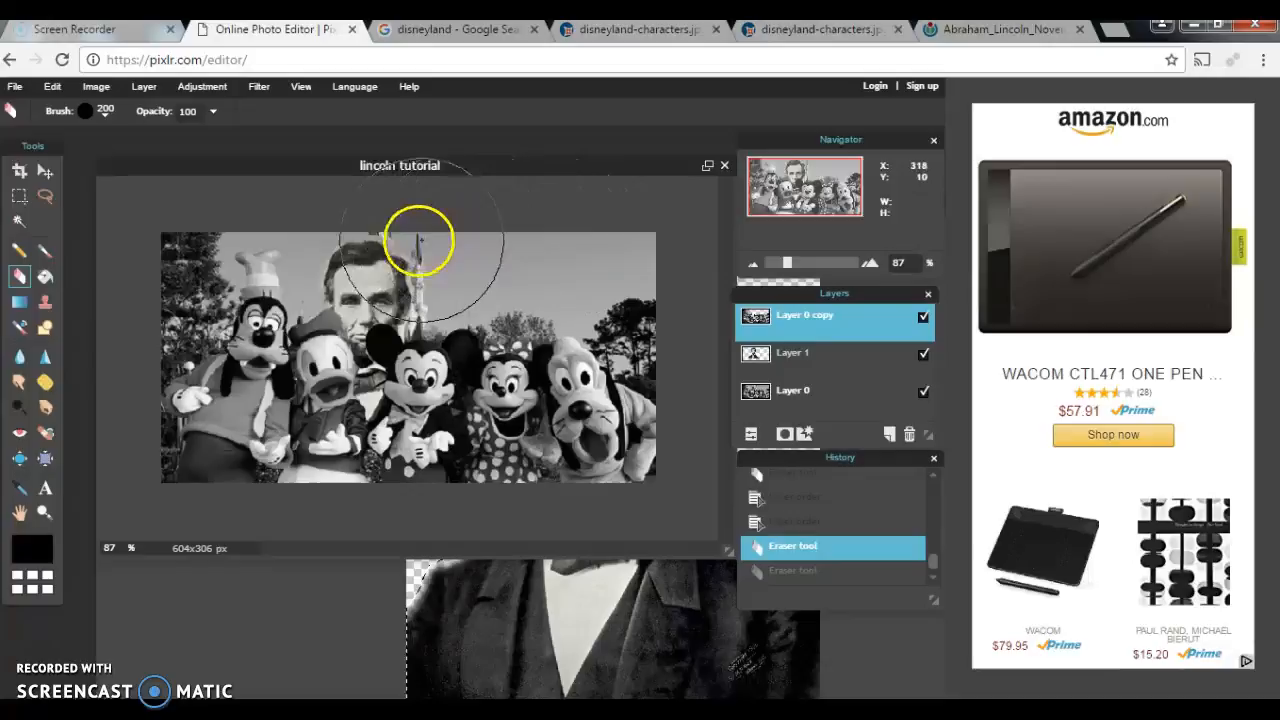
Try erasing Layer 0 copy over Lincoln's head, inspect it with Layer 0 hidden, and undo the stroke
{"action": "left_click", "coordinate": [374, 246]}
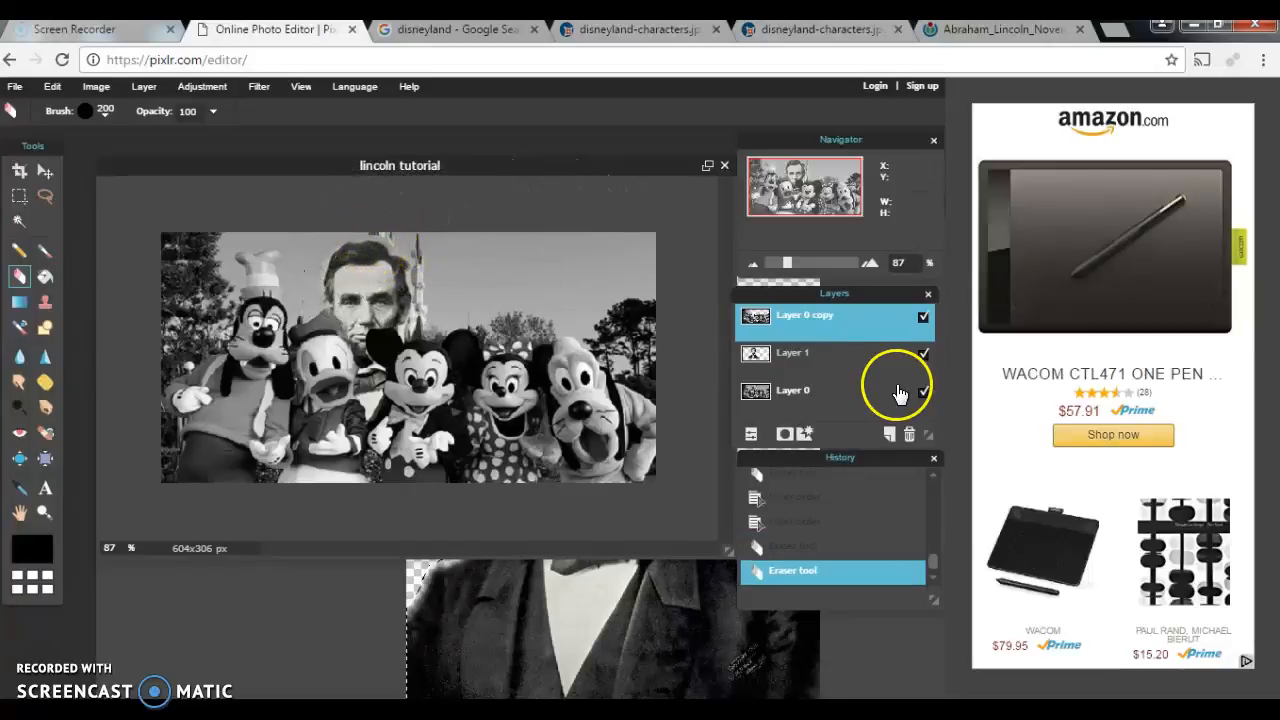
{"action": "left_click", "coordinate": [922, 394]}
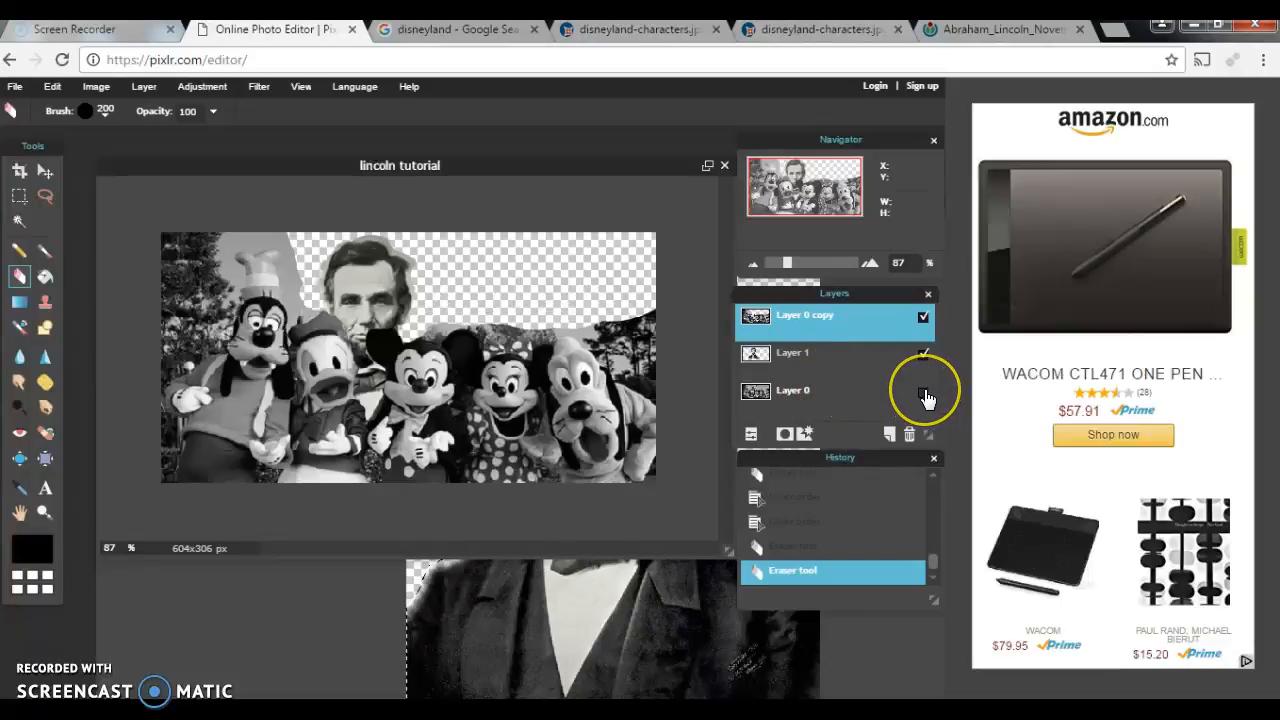
{"action": "left_click", "coordinate": [922, 394]}
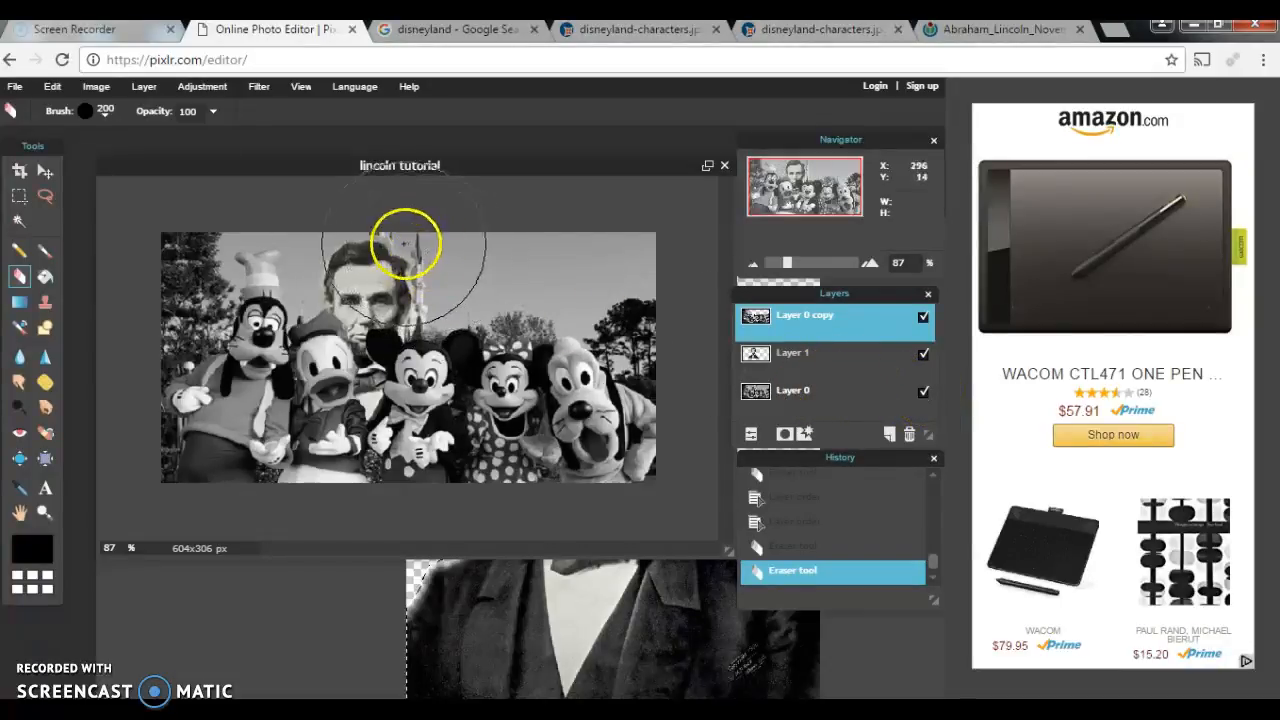
{"action": "key", "text": "ctrl+z"}
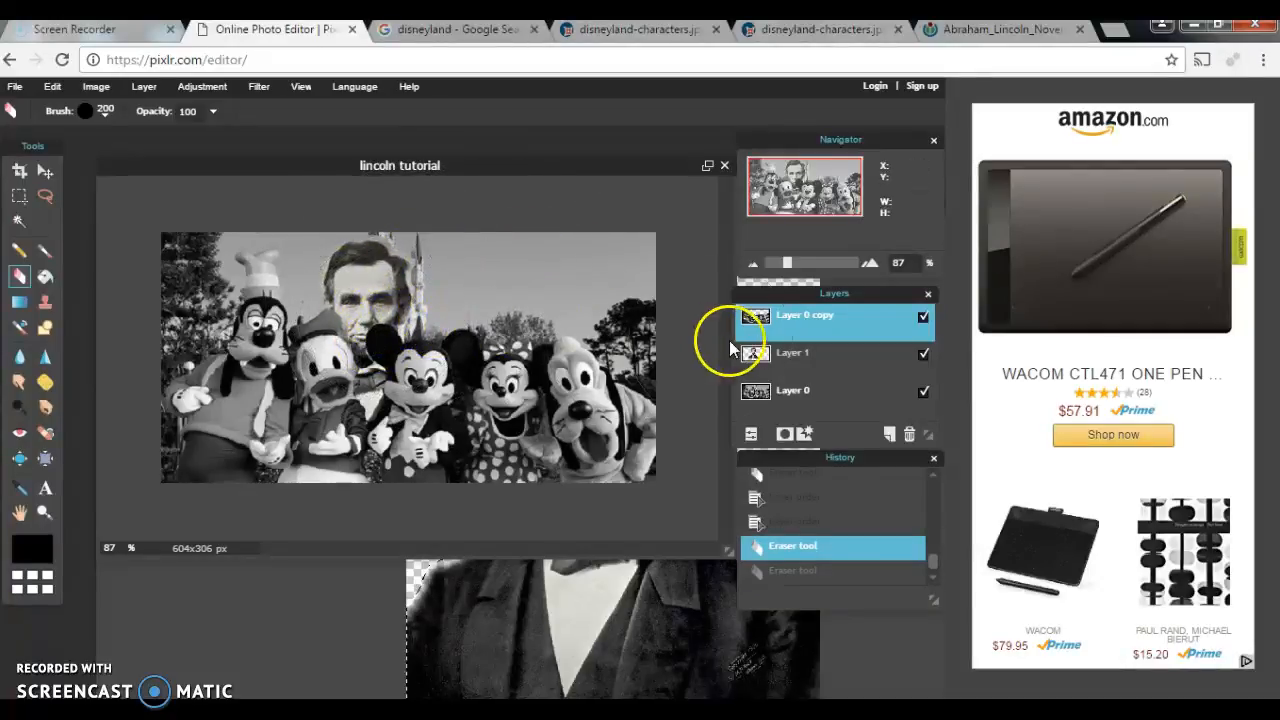
Scale Lincoln on Layer 1 down slightly with Free transform and reposition him behind Donald and Mickey
{"action": "left_click", "coordinate": [805, 354]}
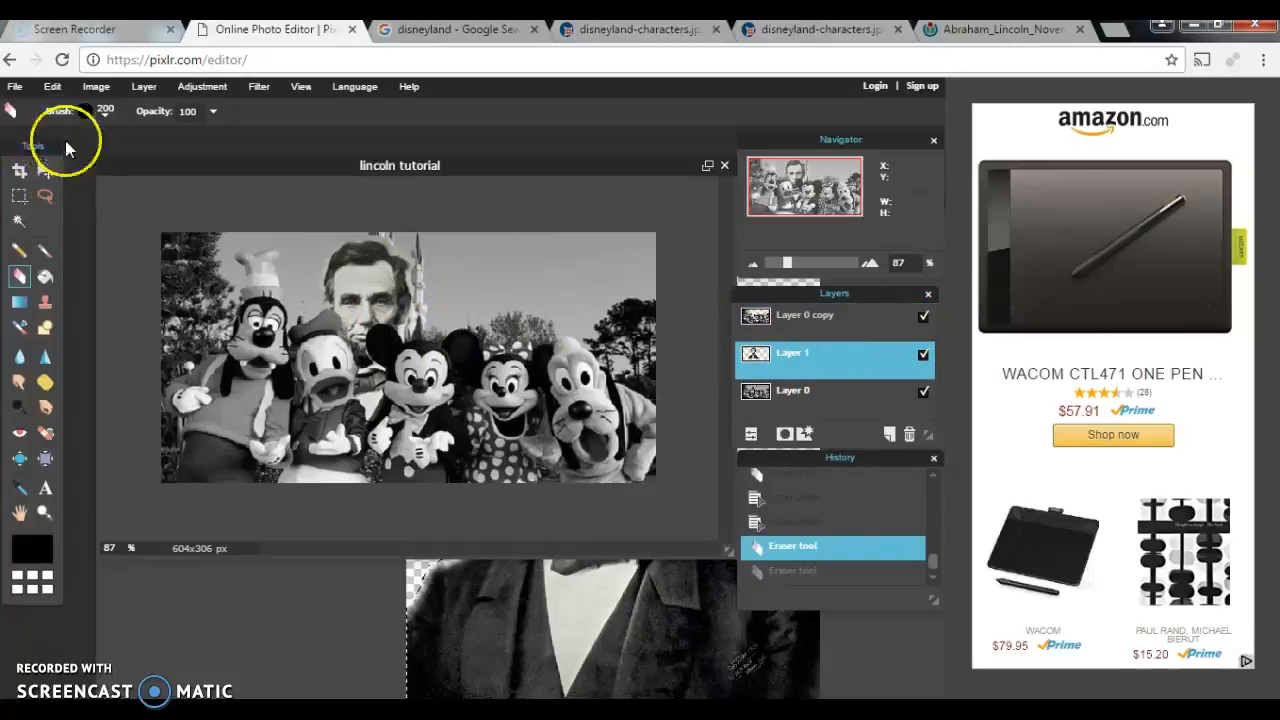
{"action": "left_click", "coordinate": [53, 88]}
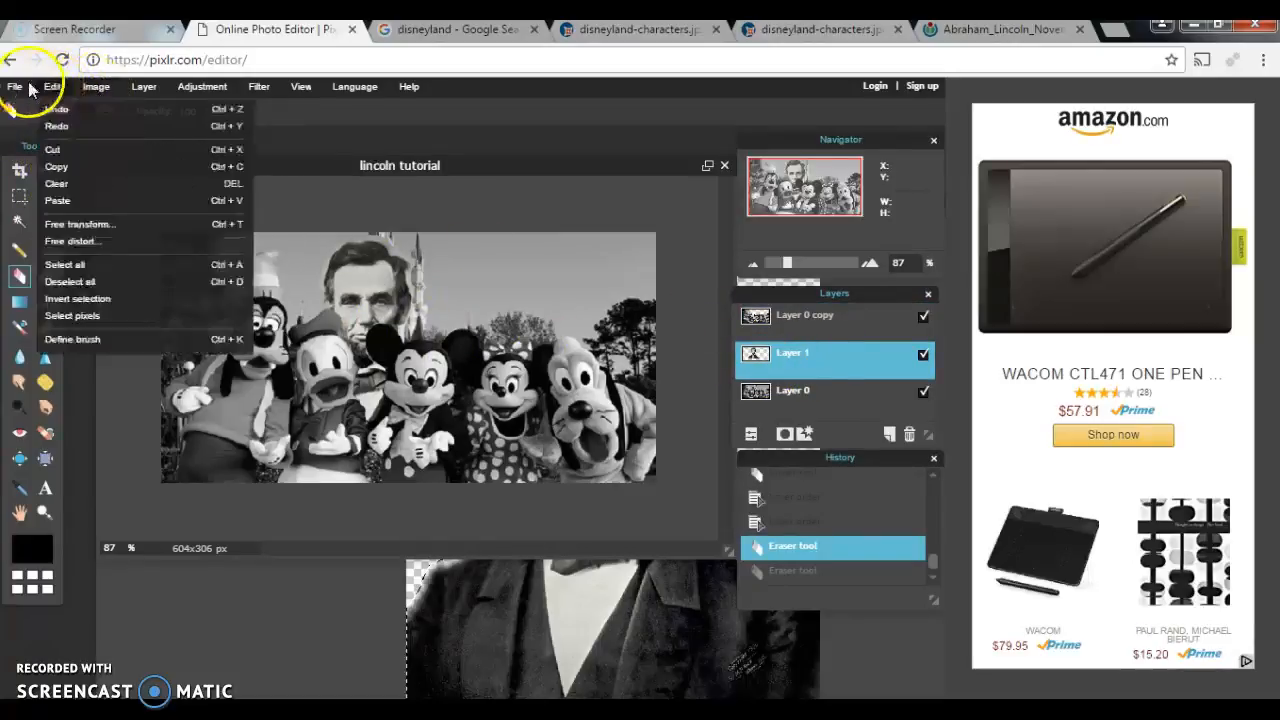
{"action": "left_click", "coordinate": [73, 222]}
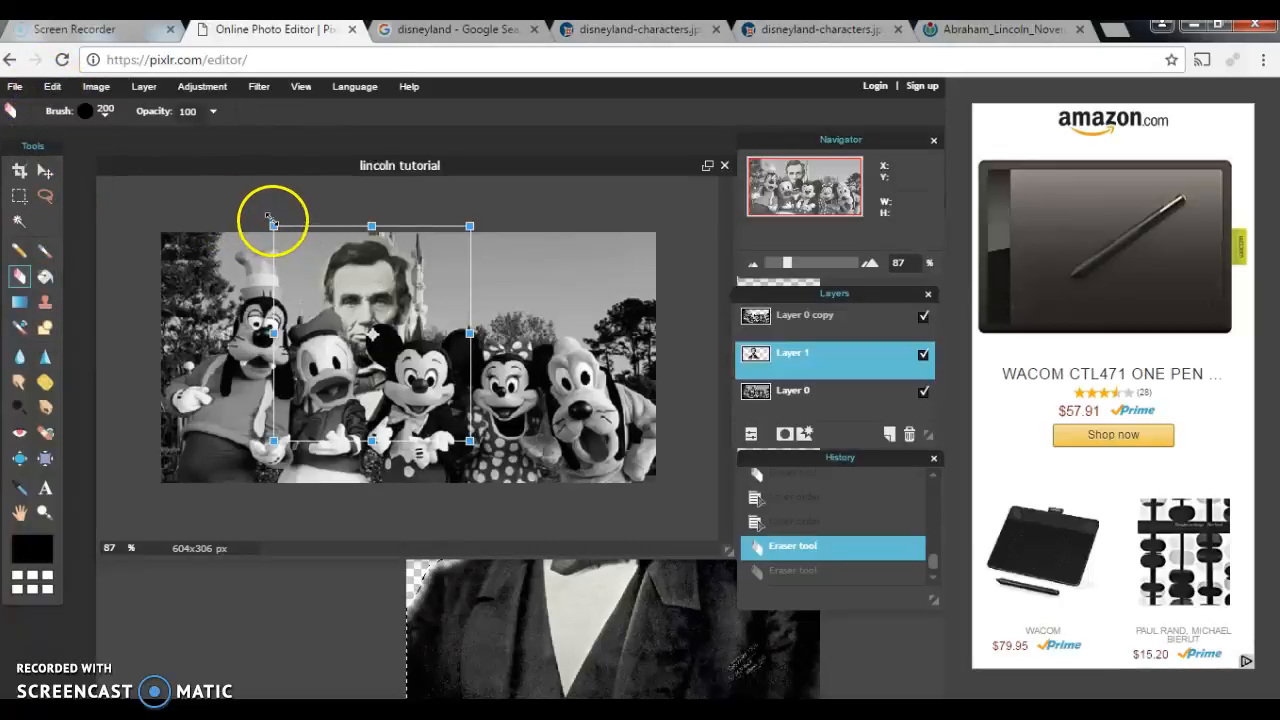
{"action": "left_click_drag", "start_coordinate": [273, 226], "coordinate": [287, 241]}
{"action": "left_click_drag", "start_coordinate": [406, 317], "coordinate": [380, 297]}
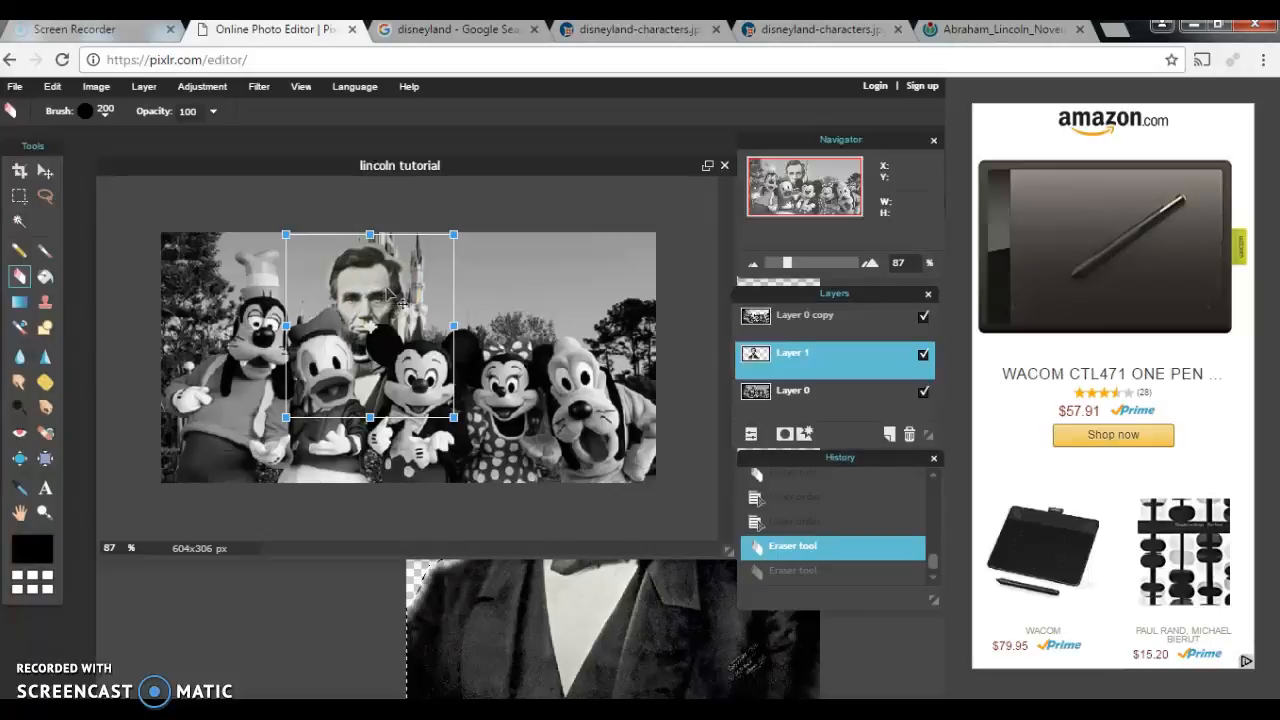
{"action": "key", "text": "Return"}
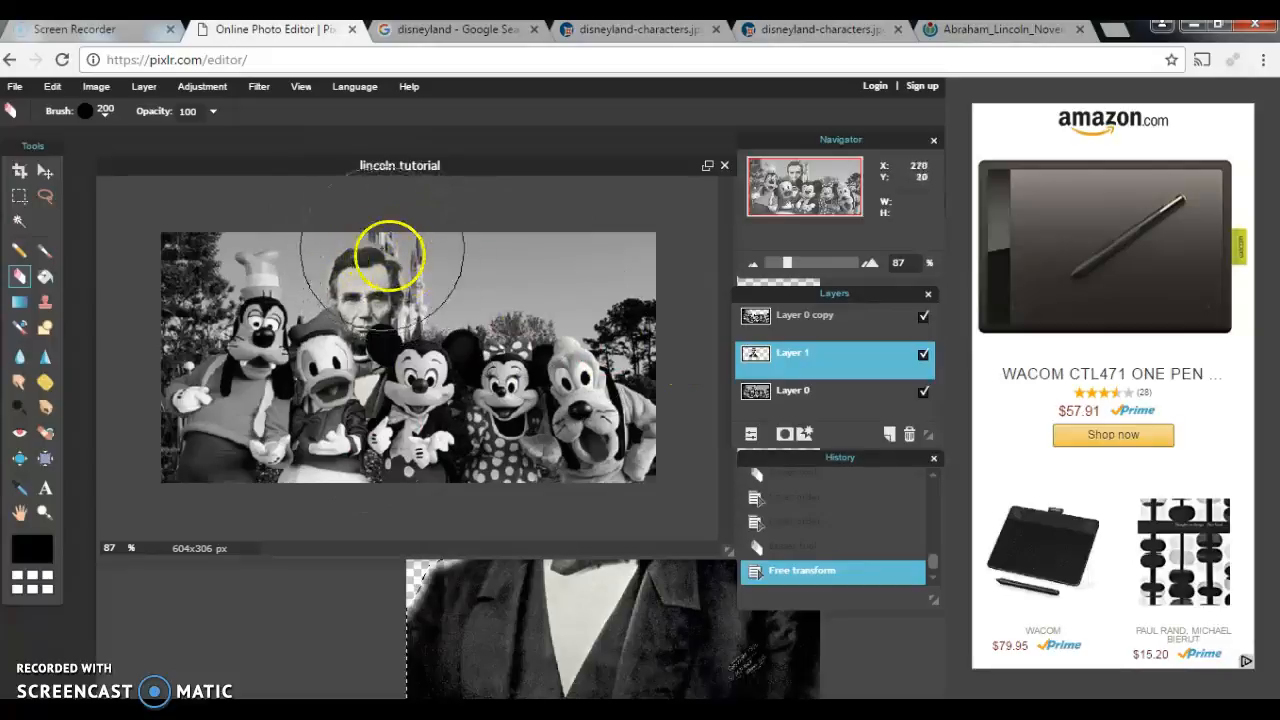
Crop the image to 603 x 286 px, trimming a strip off the photo's lower edge
{"action": "mouse_move", "coordinate": [358, 368]}
{"action": "left_mouse_down"}
{"action": "mouse_move", "coordinate": [385, 260]}
{"action": "mouse_move", "coordinate": [419, 399]}
{"action": "mouse_move", "coordinate": [360, 454]}
{"action": "mouse_move", "coordinate": [391, 460]}
{"action": "mouse_move", "coordinate": [349, 449]}
{"action": "left_mouse_up"}
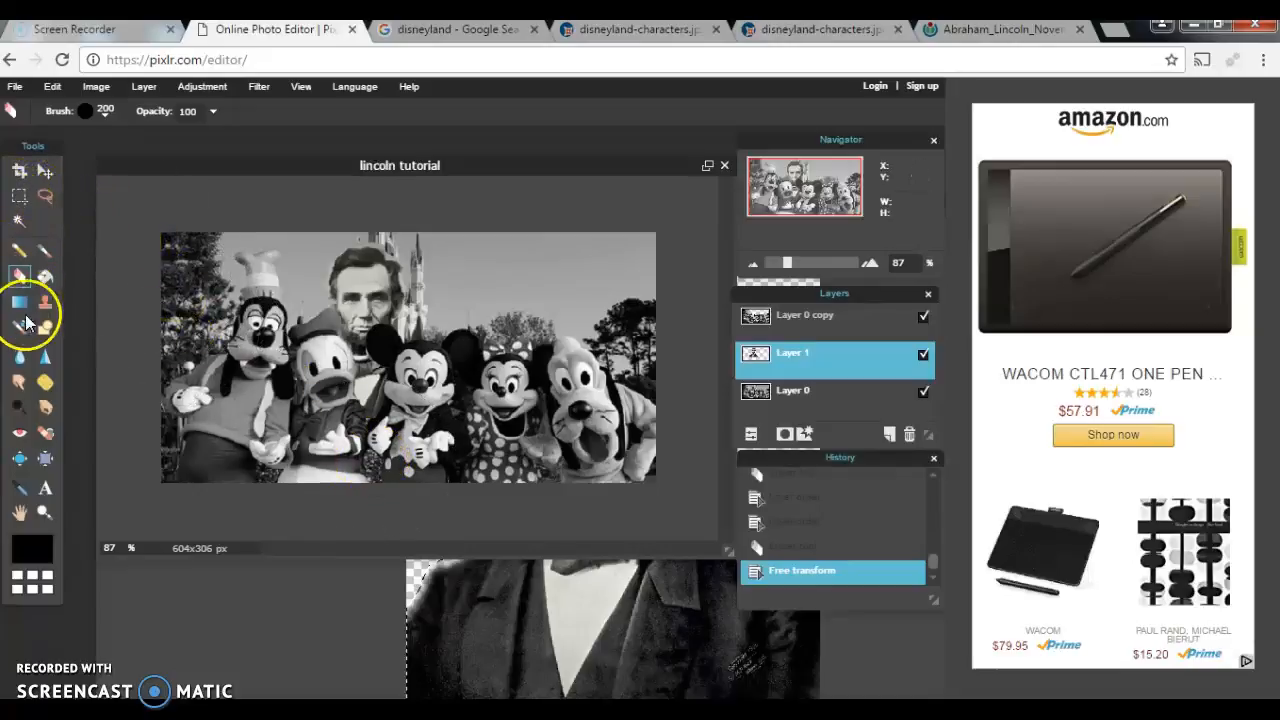
{"action": "left_click", "coordinate": [52, 86]}
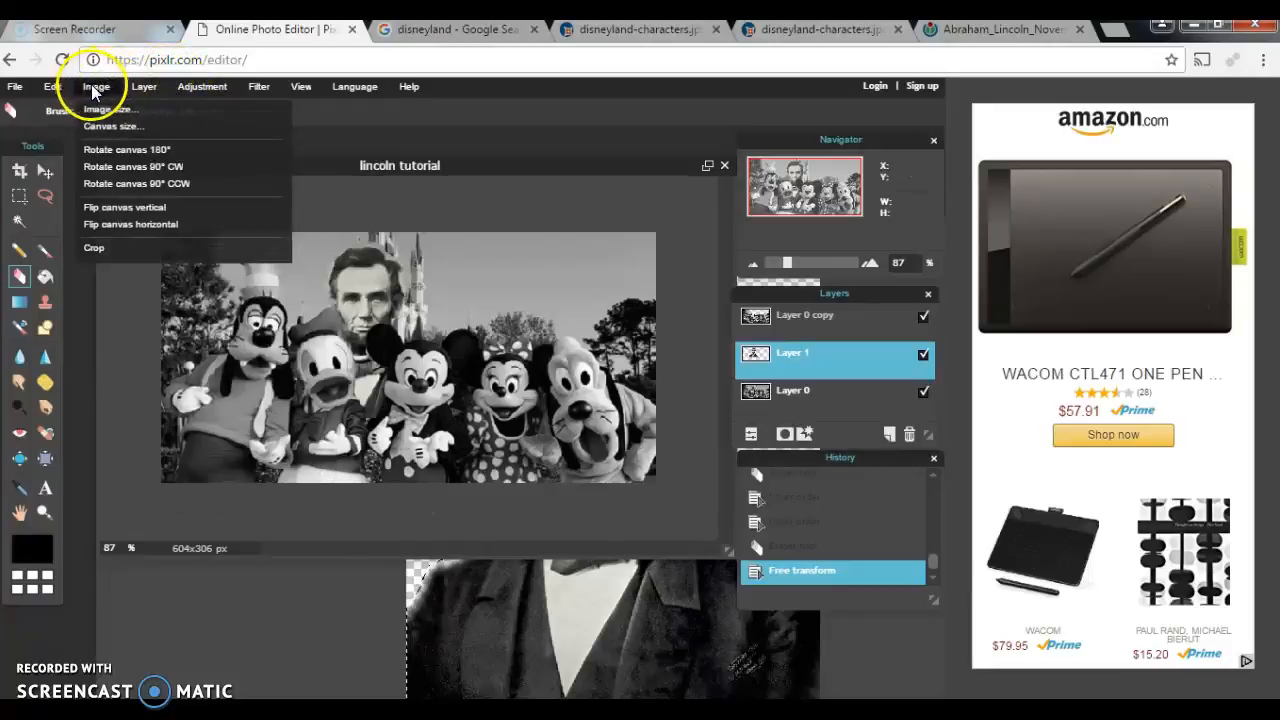
{"action": "mouse_move", "coordinate": [96, 86]}
{"action": "left_click", "coordinate": [112, 249]}
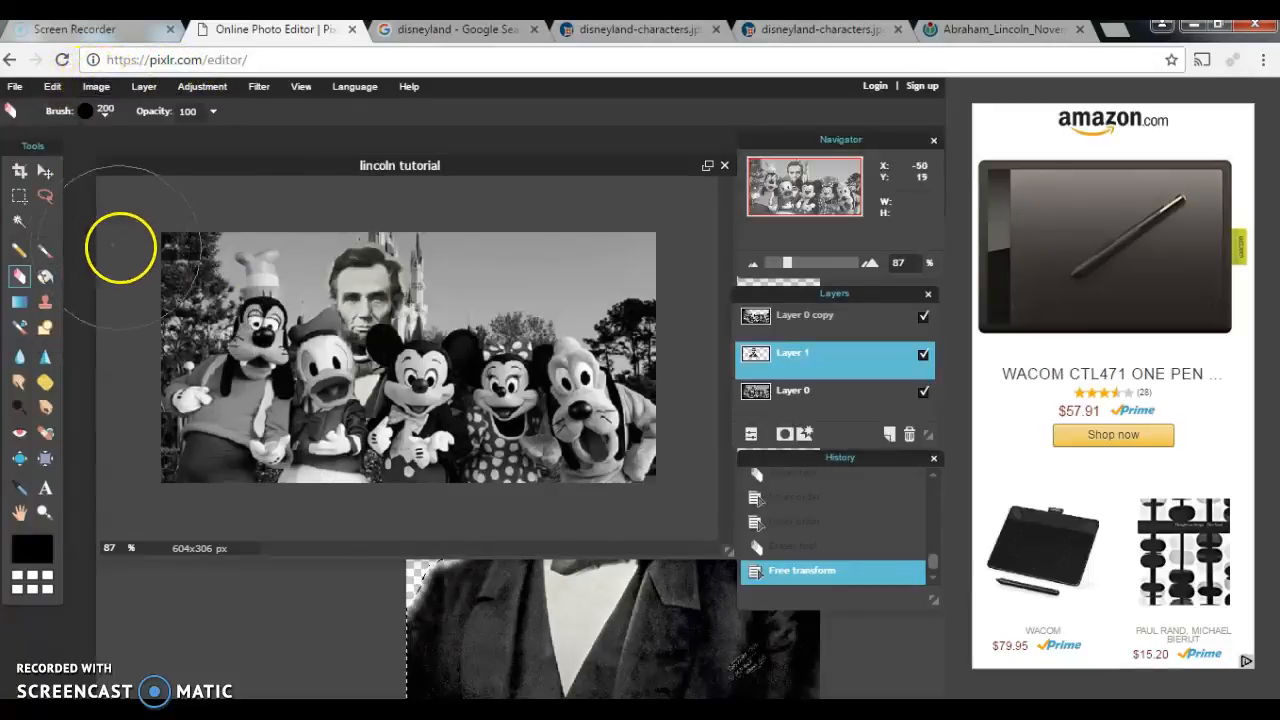
{"action": "left_click", "coordinate": [19, 196]}
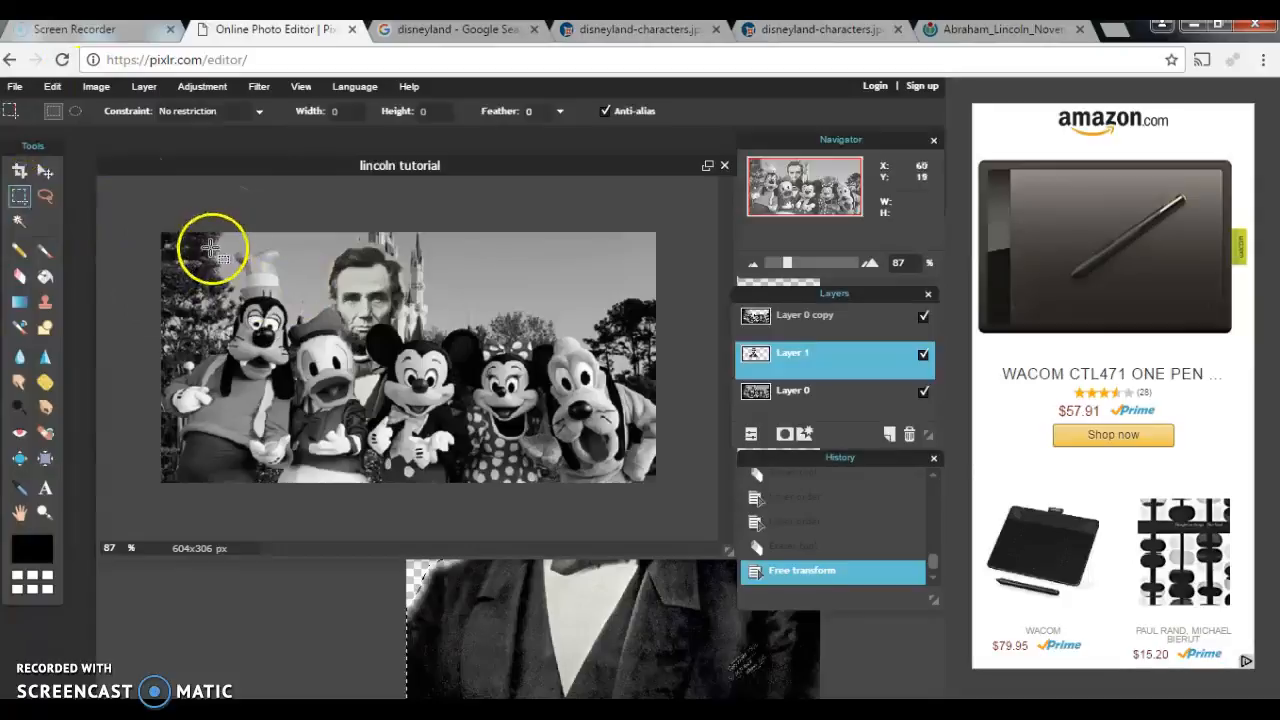
{"action": "left_click", "coordinate": [19, 171]}
{"action": "left_click_drag", "start_coordinate": [161, 232], "coordinate": [655, 466]}
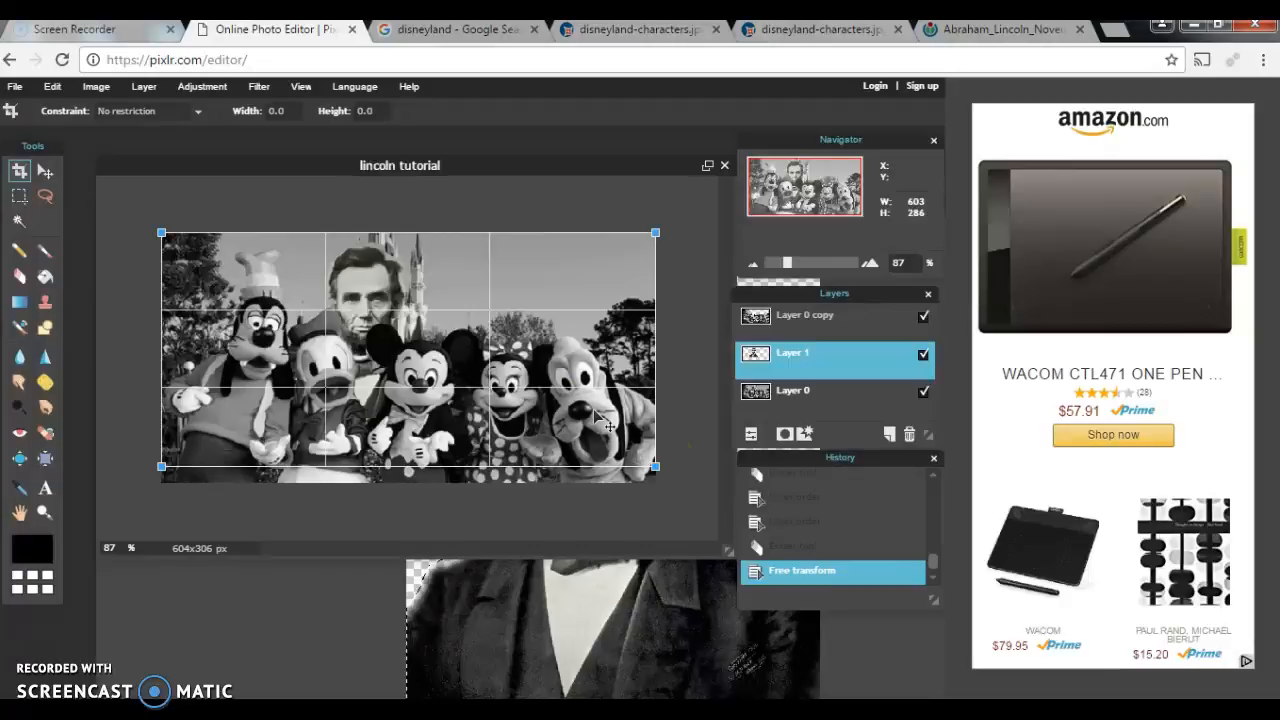
{"action": "key", "text": "Return"}
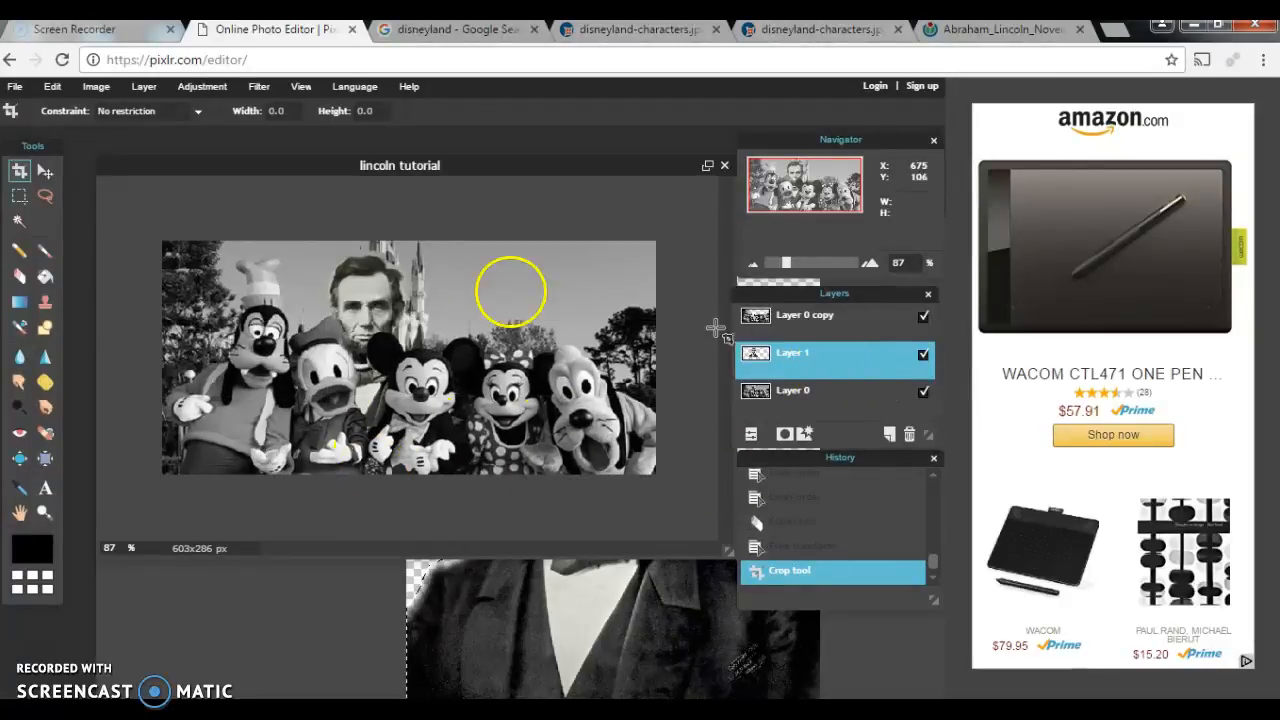
Paint black with a 50 px hard Brush on Layer 1 at the photo's lower edge between Donald and Mickey
{"action": "left_click", "coordinate": [45, 250]}
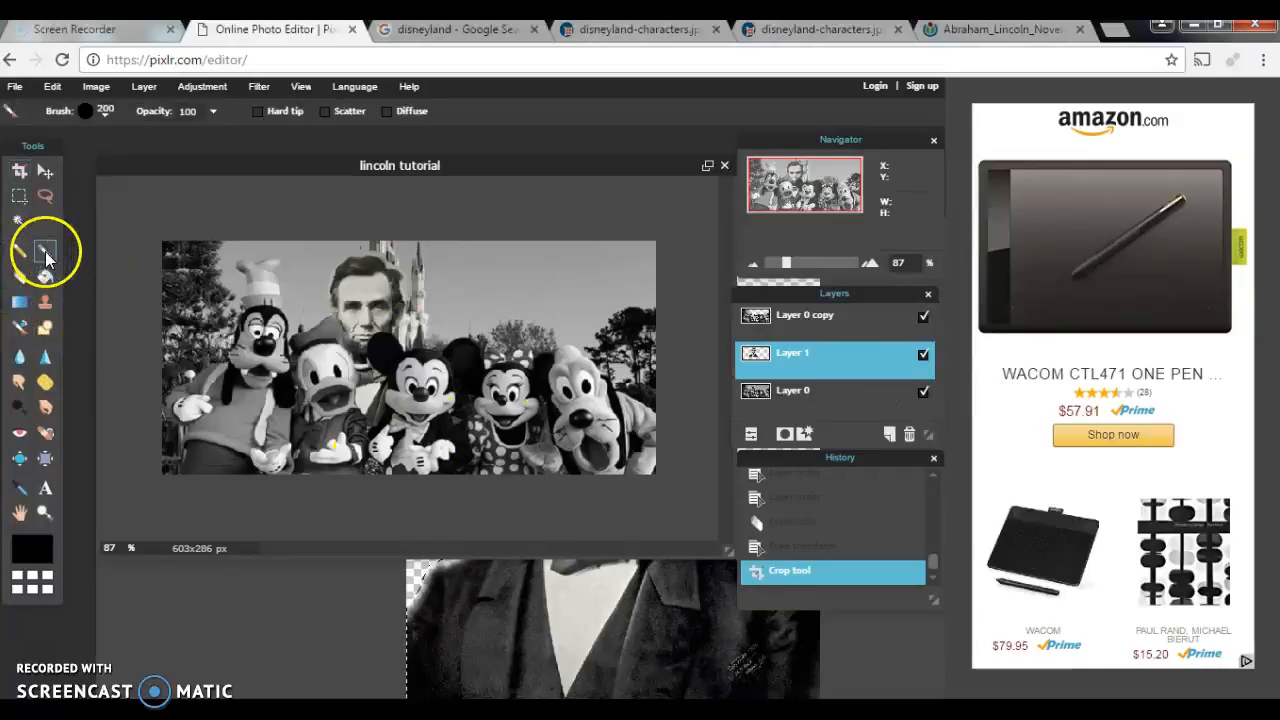
{"action": "left_click", "coordinate": [98, 113]}
{"action": "left_click", "coordinate": [289, 163]}
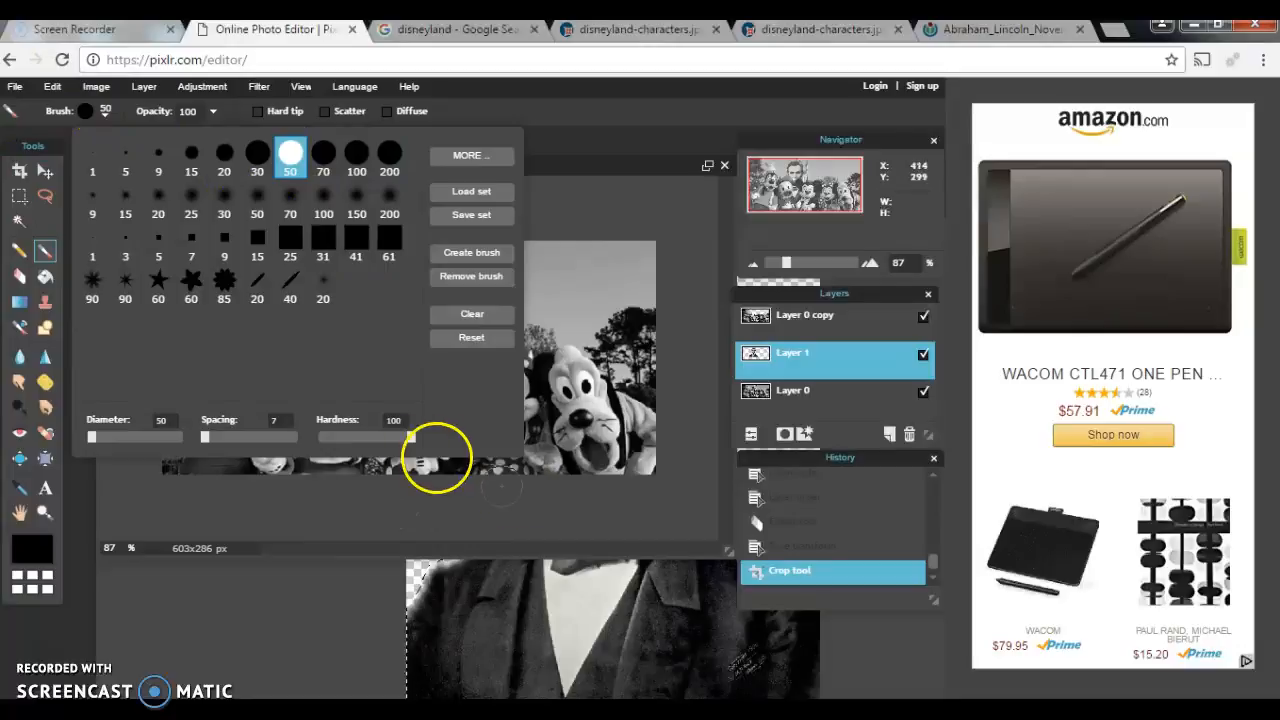
{"action": "left_click", "coordinate": [385, 475]}
{"action": "left_click", "coordinate": [373, 468]}
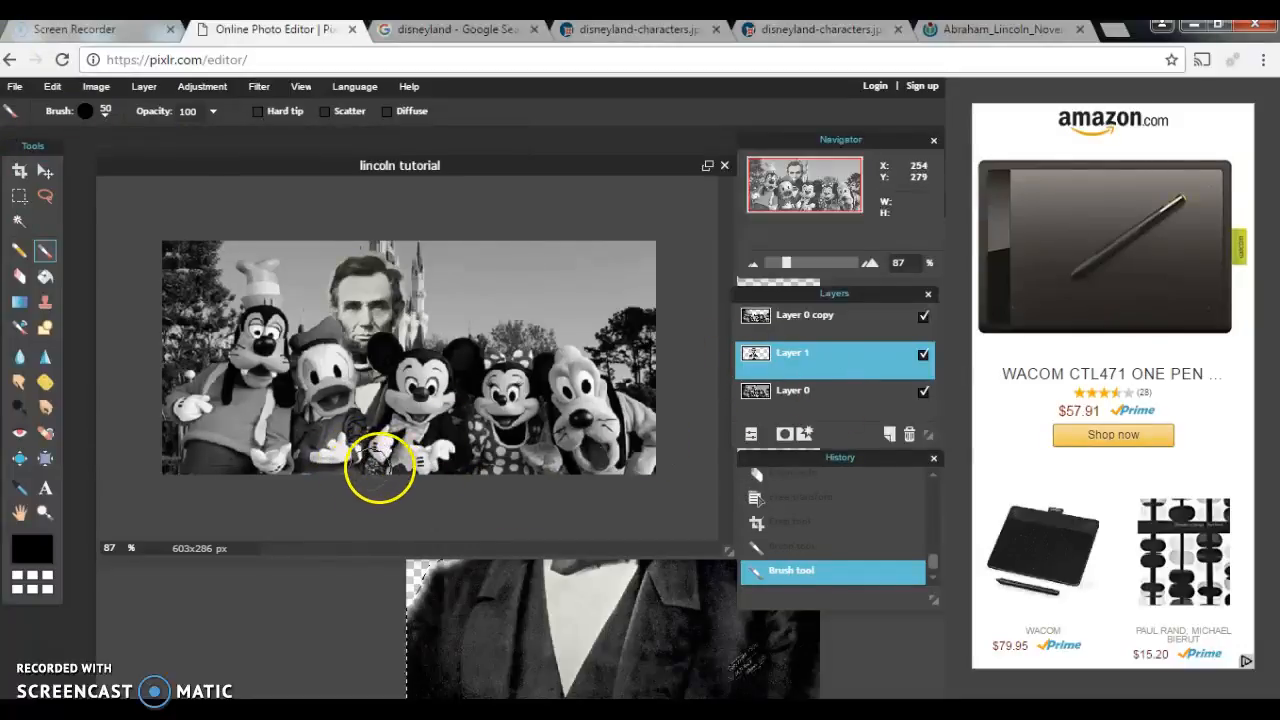
{"action": "left_click", "coordinate": [382, 462]}
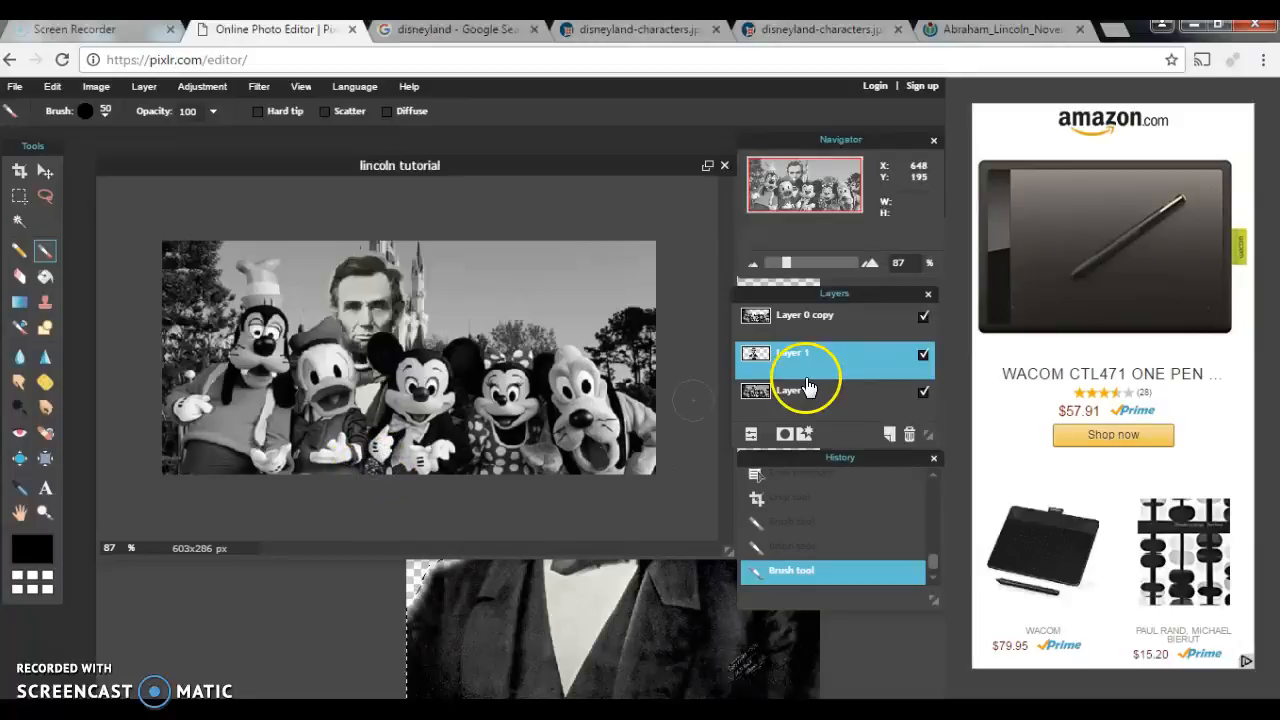
Erase the leftover background below Mickey's raised hand on Layer 0 copy with a 15 px hard eraser brush
{"action": "left_click", "coordinate": [812, 313]}
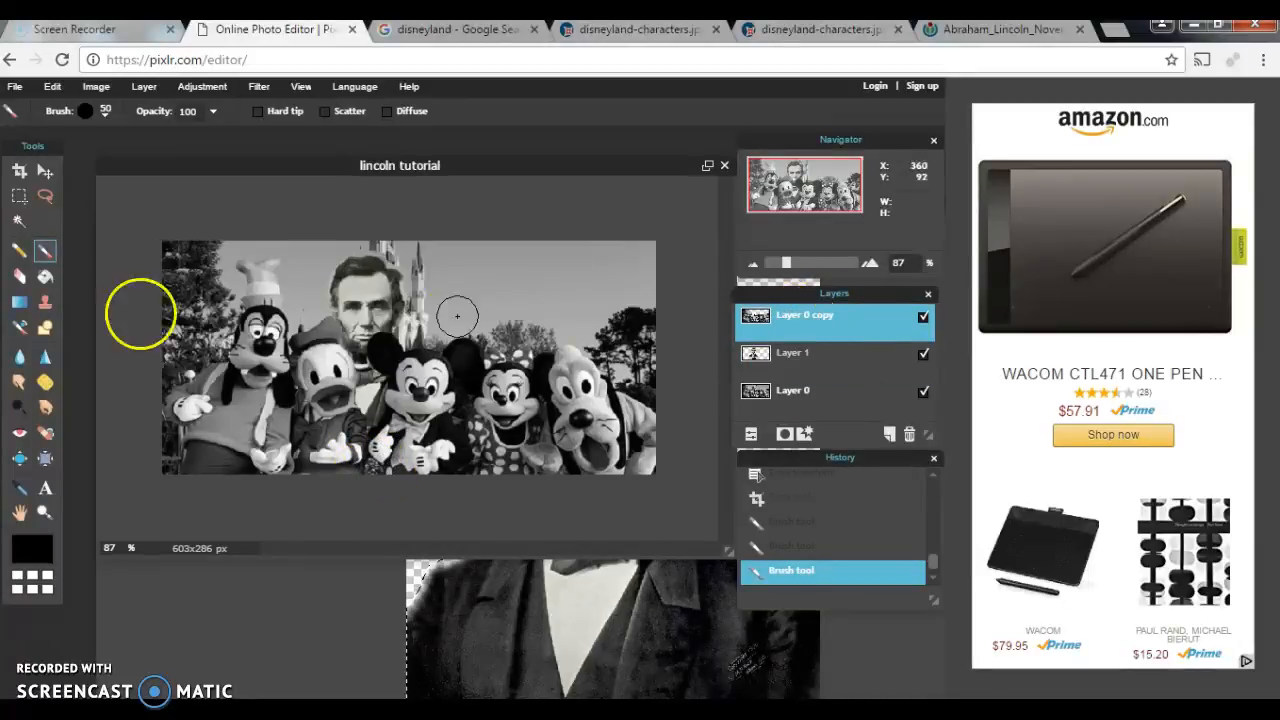
{"action": "left_click", "coordinate": [45, 512]}
{"action": "left_click", "coordinate": [379, 467]}
{"action": "left_click", "coordinate": [372, 487]}
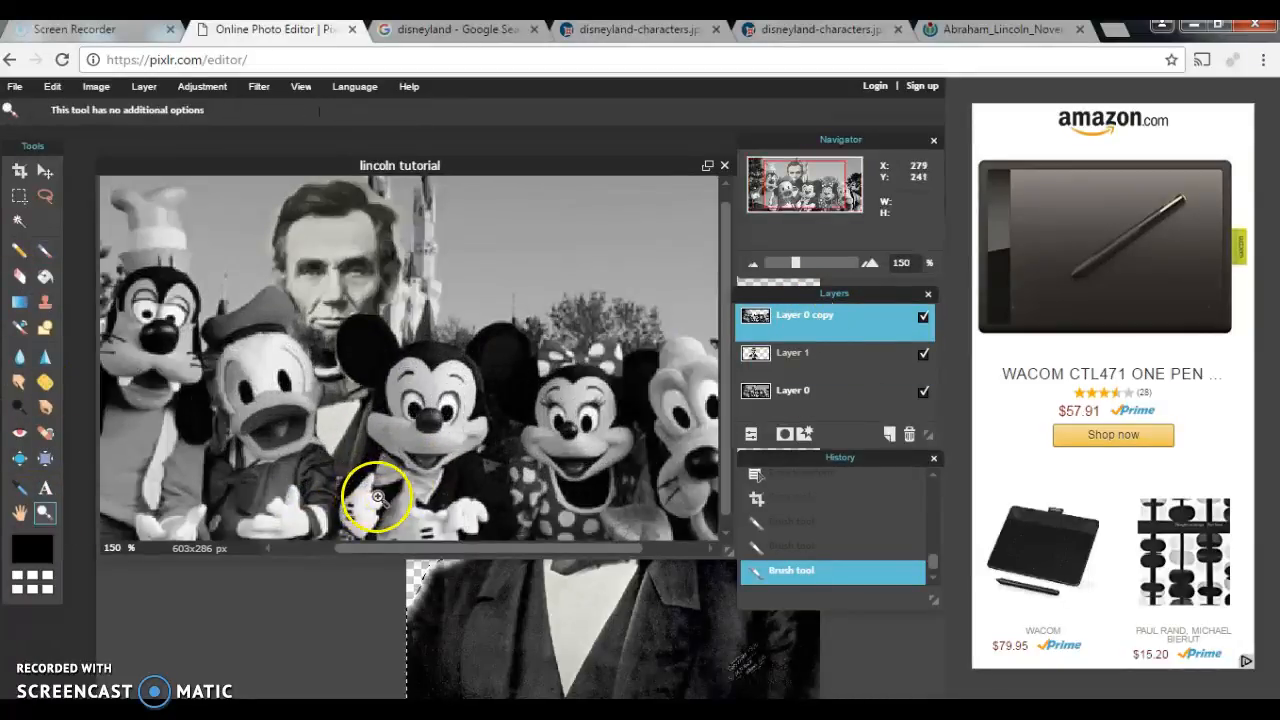
{"action": "scroll", "coordinate": [684, 505], "scroll_direction": "down", "scroll_amount": 1}
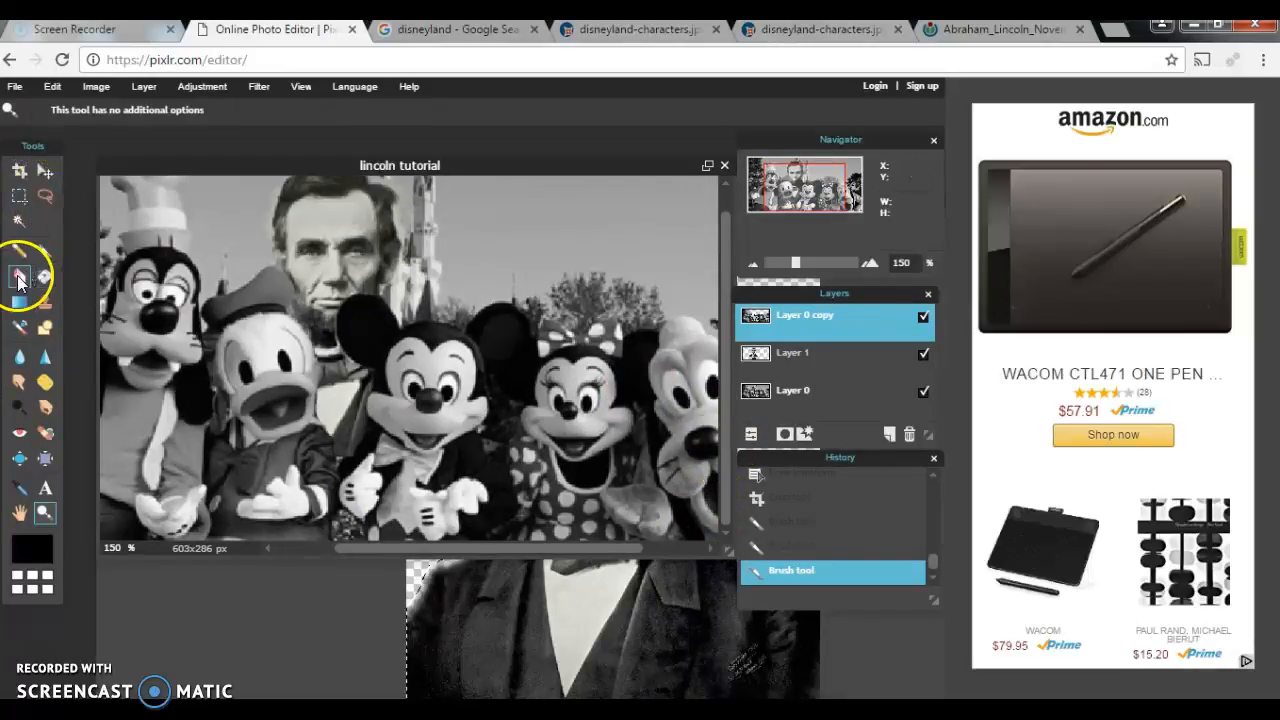
{"action": "left_click", "coordinate": [18, 280]}
{"action": "left_click", "coordinate": [108, 114]}
{"action": "left_click", "coordinate": [191, 160]}
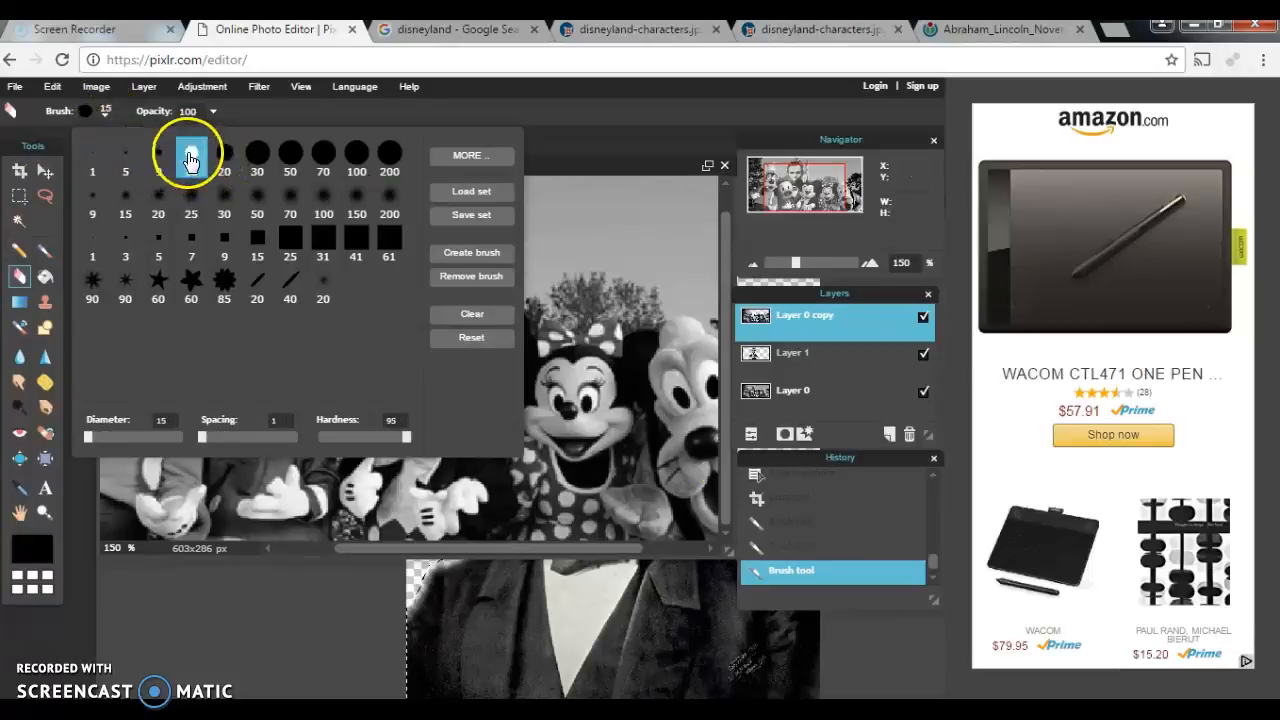
{"action": "left_click", "coordinate": [346, 526]}
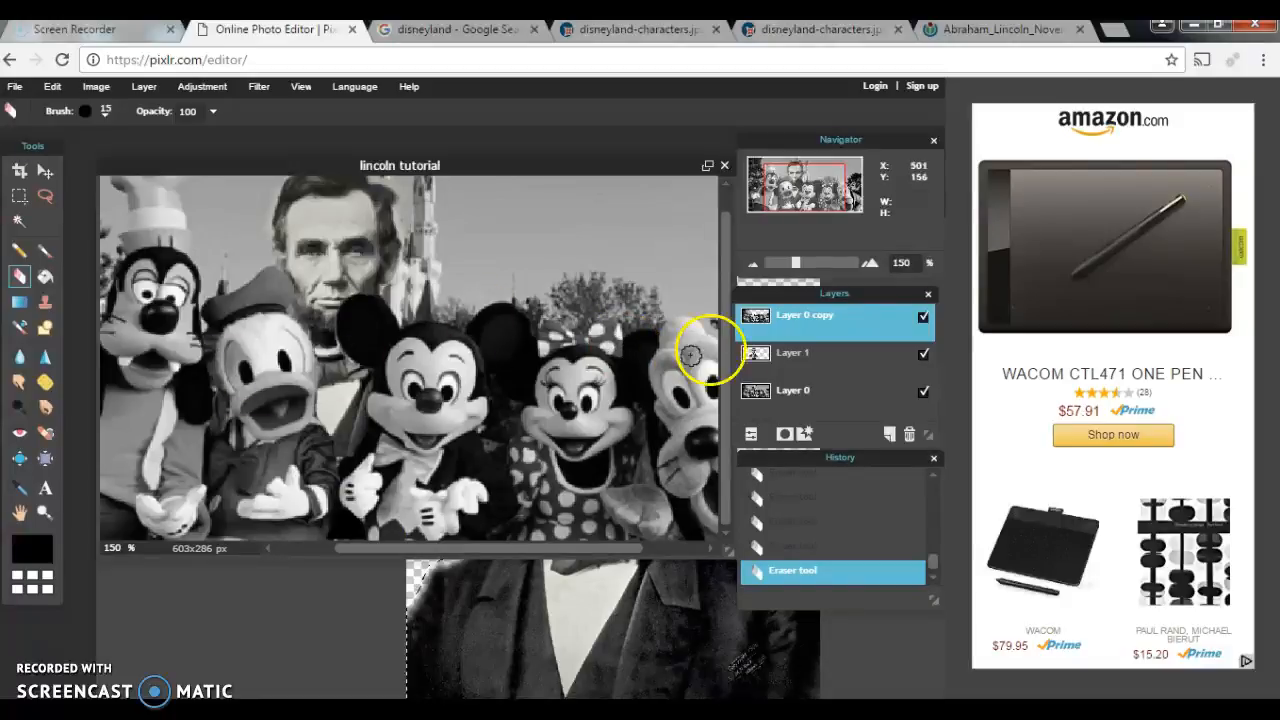
Erase the light halo along the top of Lincoln's head on Layer 1 with the 15 px hard eraser brush
{"action": "left_click", "coordinate": [45, 512]}
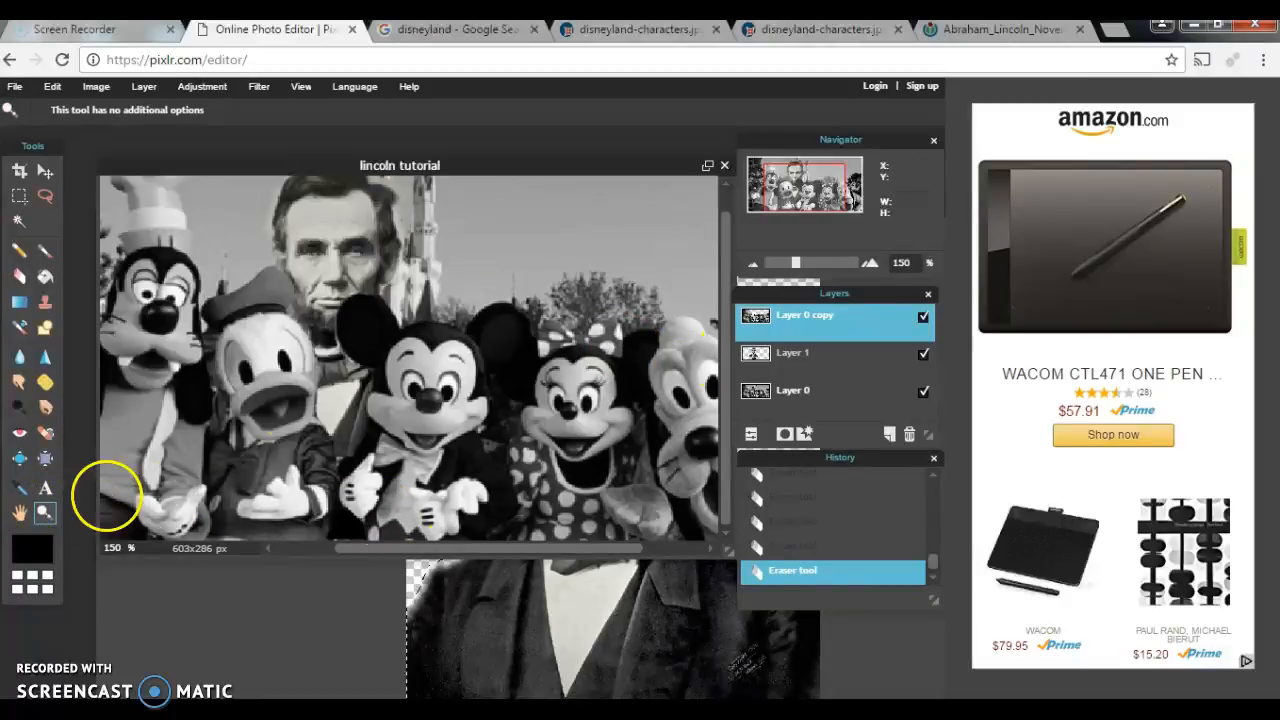
{"action": "left_click", "coordinate": [393, 366], "text": "alt"}
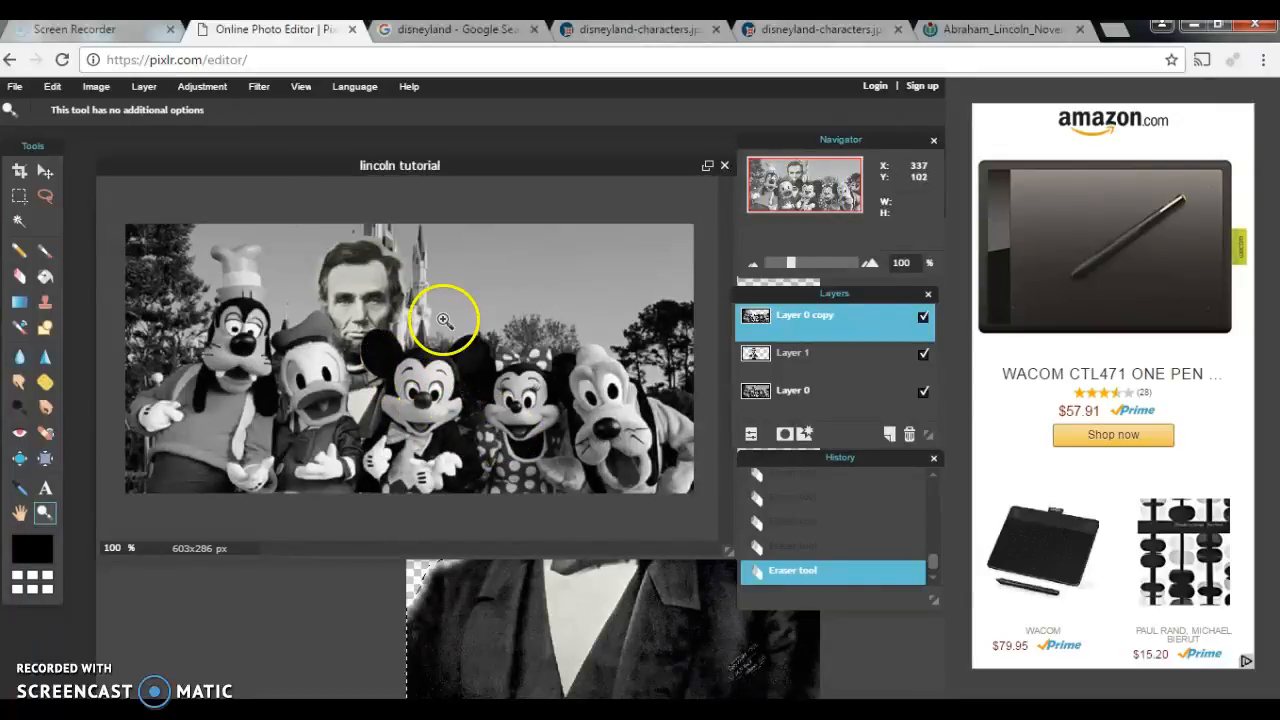
{"action": "left_click", "coordinate": [400, 256]}
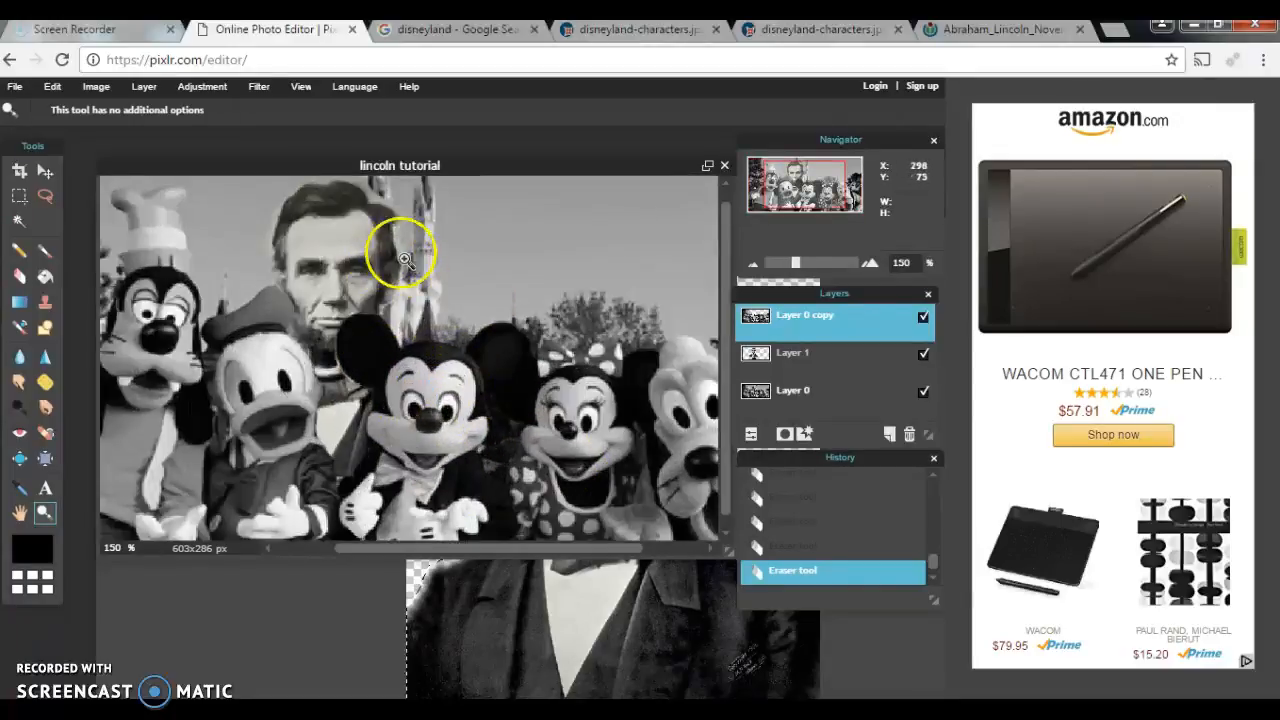
{"action": "left_click", "coordinate": [388, 222]}
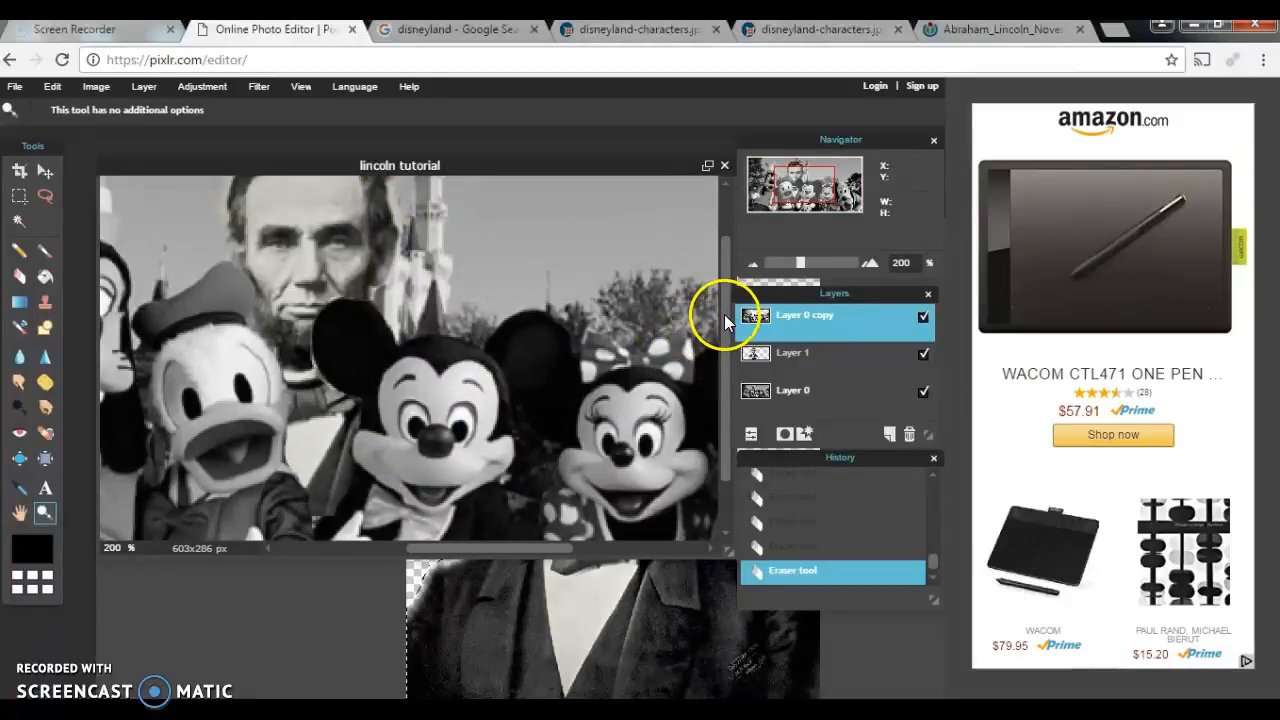
{"action": "left_click_drag", "start_coordinate": [724, 314], "coordinate": [720, 258]}
{"action": "left_click", "coordinate": [800, 357]}
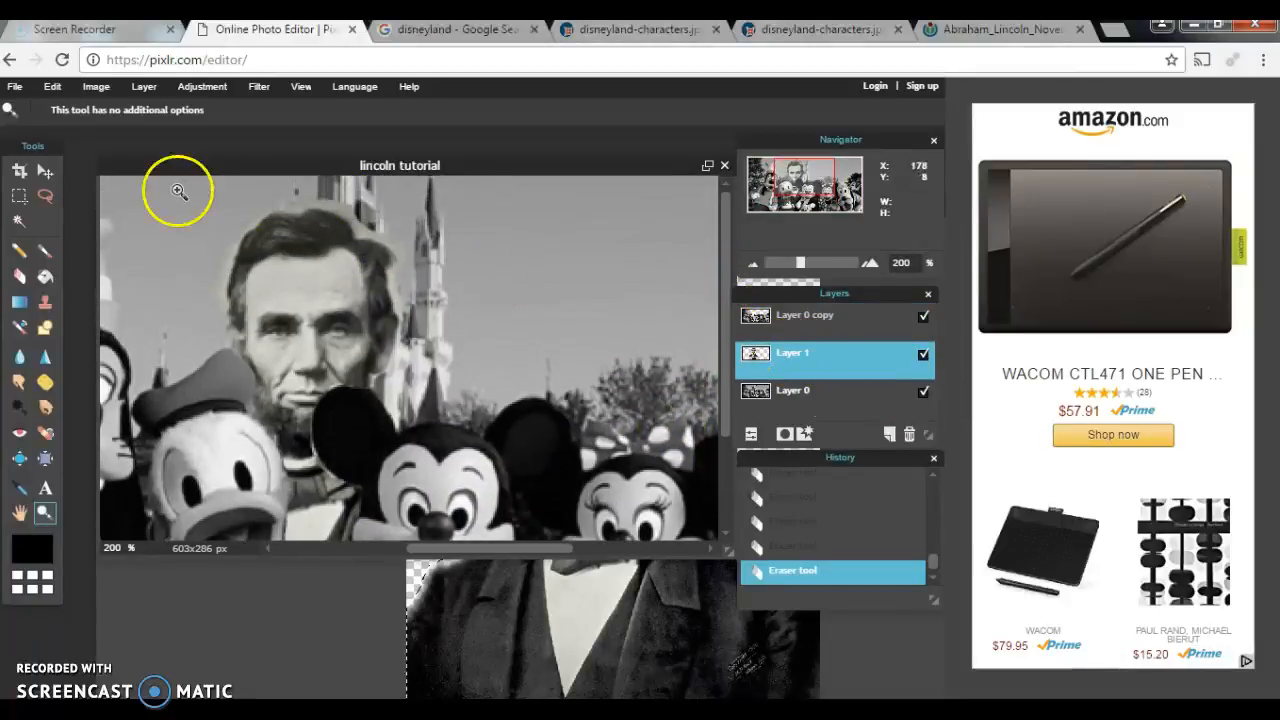
{"action": "left_click", "coordinate": [19, 276]}
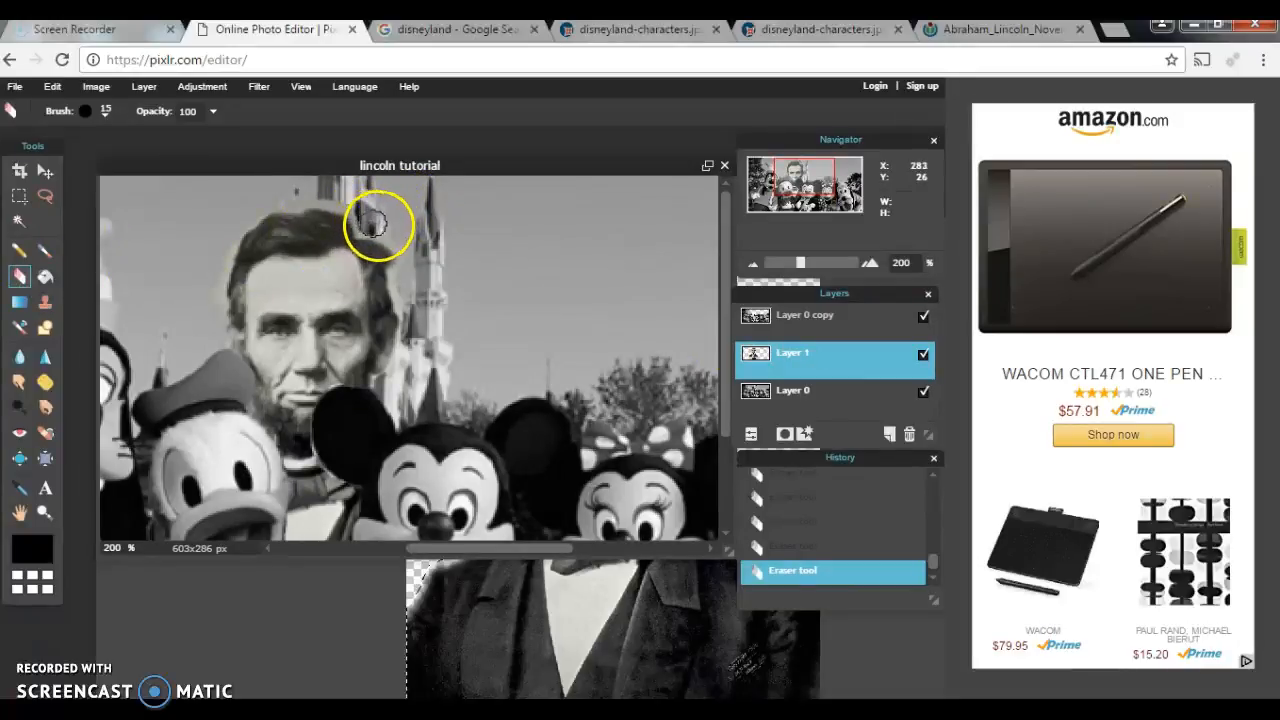
{"action": "mouse_move", "coordinate": [393, 230]}
{"action": "left_mouse_down"}
{"action": "mouse_move", "coordinate": [406, 309]}
{"action": "mouse_move", "coordinate": [366, 176]}
{"action": "mouse_move", "coordinate": [358, 206]}
{"action": "mouse_move", "coordinate": [285, 187]}
{"action": "left_mouse_up"}
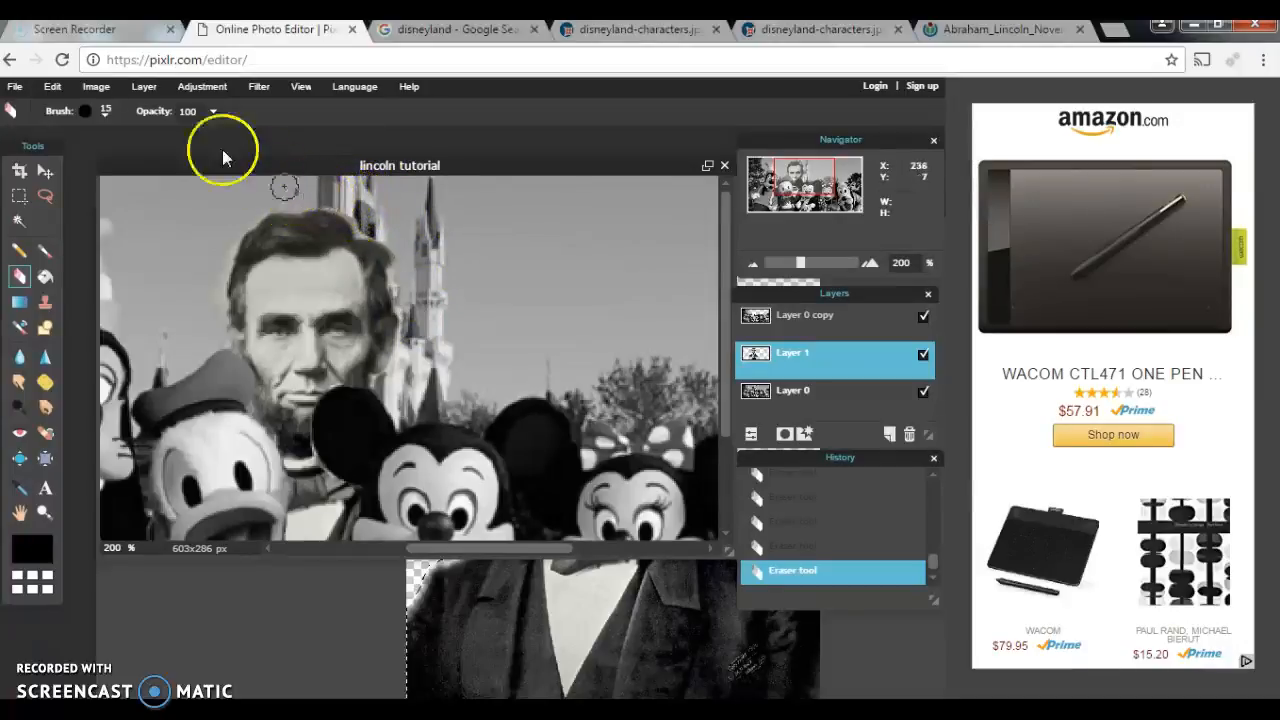
Erase the remaining halo around Lincoln's hair and face on Layer 1 with the soft 15 px eraser brush, undoing one stray stroke
{"action": "left_click", "coordinate": [108, 111]}
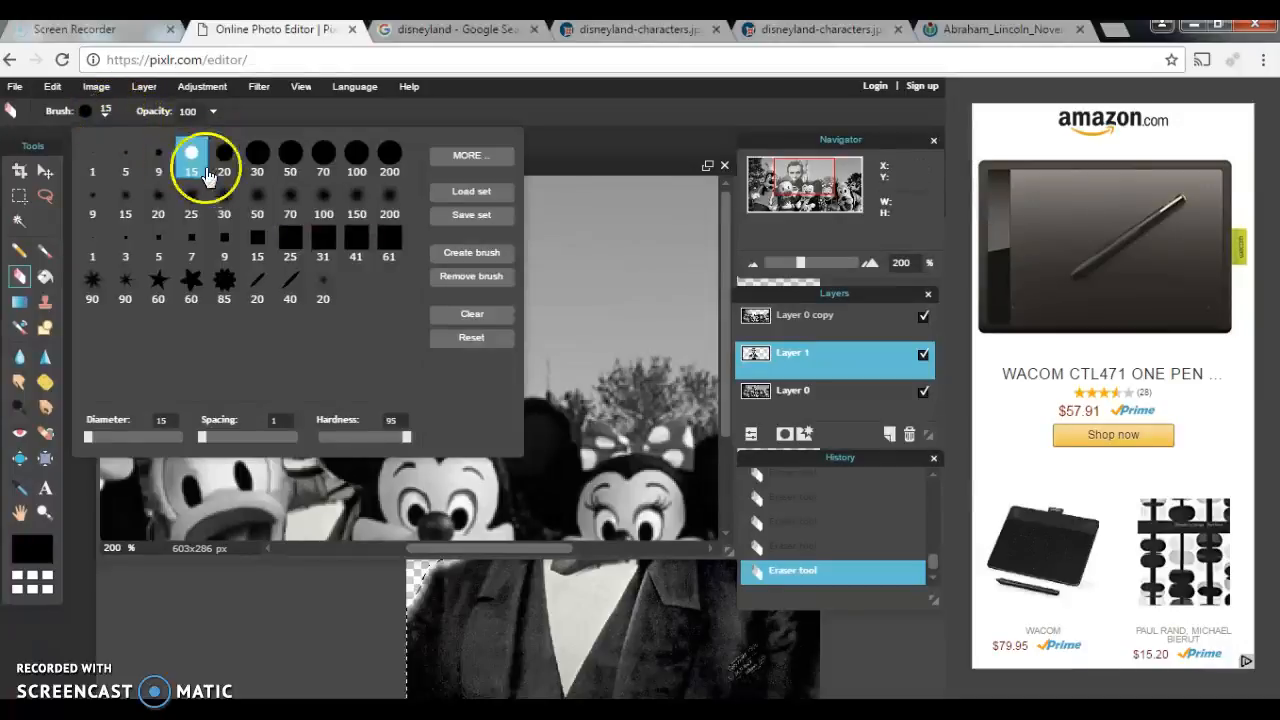
{"action": "left_click", "coordinate": [125, 198]}
{"action": "left_click", "coordinate": [594, 223]}
{"action": "mouse_move", "coordinate": [366, 217]}
{"action": "left_mouse_down"}
{"action": "mouse_move", "coordinate": [318, 205]}
{"action": "mouse_move", "coordinate": [430, 263]}
{"action": "mouse_move", "coordinate": [382, 234]}
{"action": "mouse_move", "coordinate": [421, 288]}
{"action": "mouse_move", "coordinate": [379, 383]}
{"action": "mouse_move", "coordinate": [399, 363]}
{"action": "mouse_move", "coordinate": [391, 377]}
{"action": "mouse_move", "coordinate": [195, 328]}
{"action": "mouse_move", "coordinate": [380, 377]}
{"action": "mouse_move", "coordinate": [410, 340]}
{"action": "mouse_move", "coordinate": [393, 272]}
{"action": "mouse_move", "coordinate": [474, 311]}
{"action": "mouse_move", "coordinate": [230, 238]}
{"action": "left_mouse_up"}
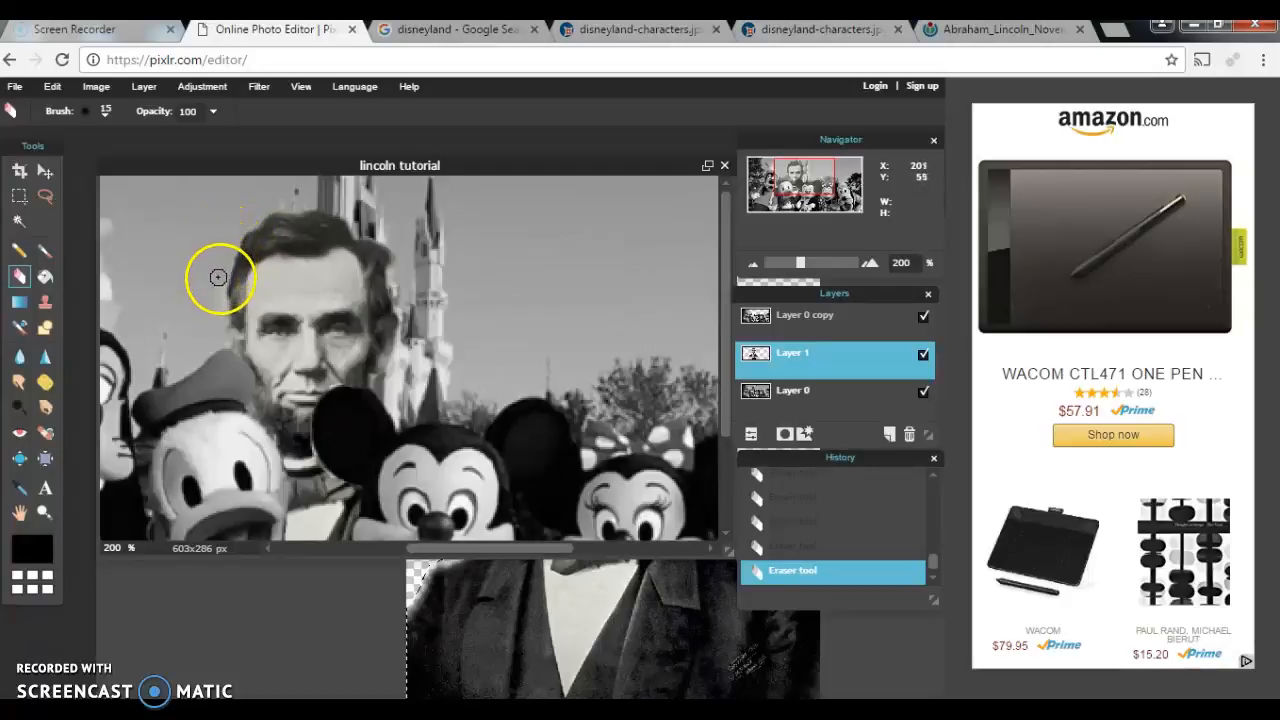
{"action": "mouse_move", "coordinate": [220, 323]}
{"action": "left_mouse_down"}
{"action": "mouse_move", "coordinate": [527, 274]}
{"action": "mouse_move", "coordinate": [611, 298]}
{"action": "left_mouse_up"}
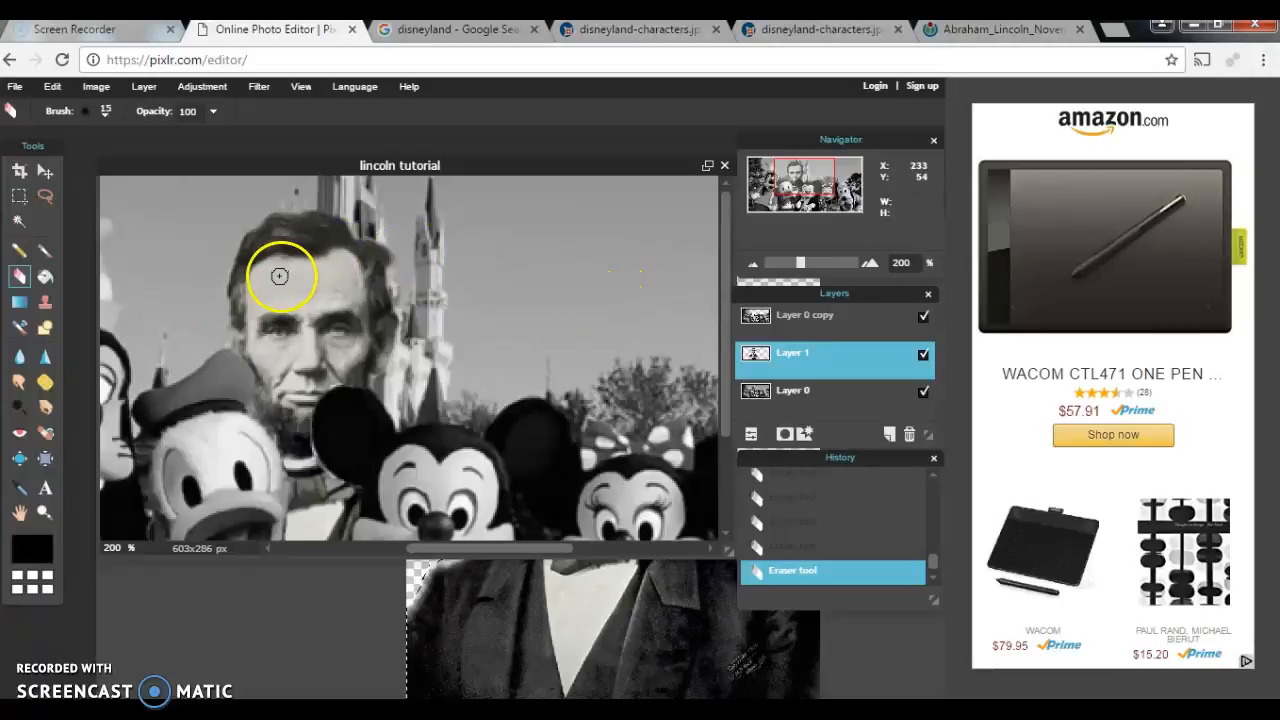
{"action": "key", "text": "ctrl+z"}
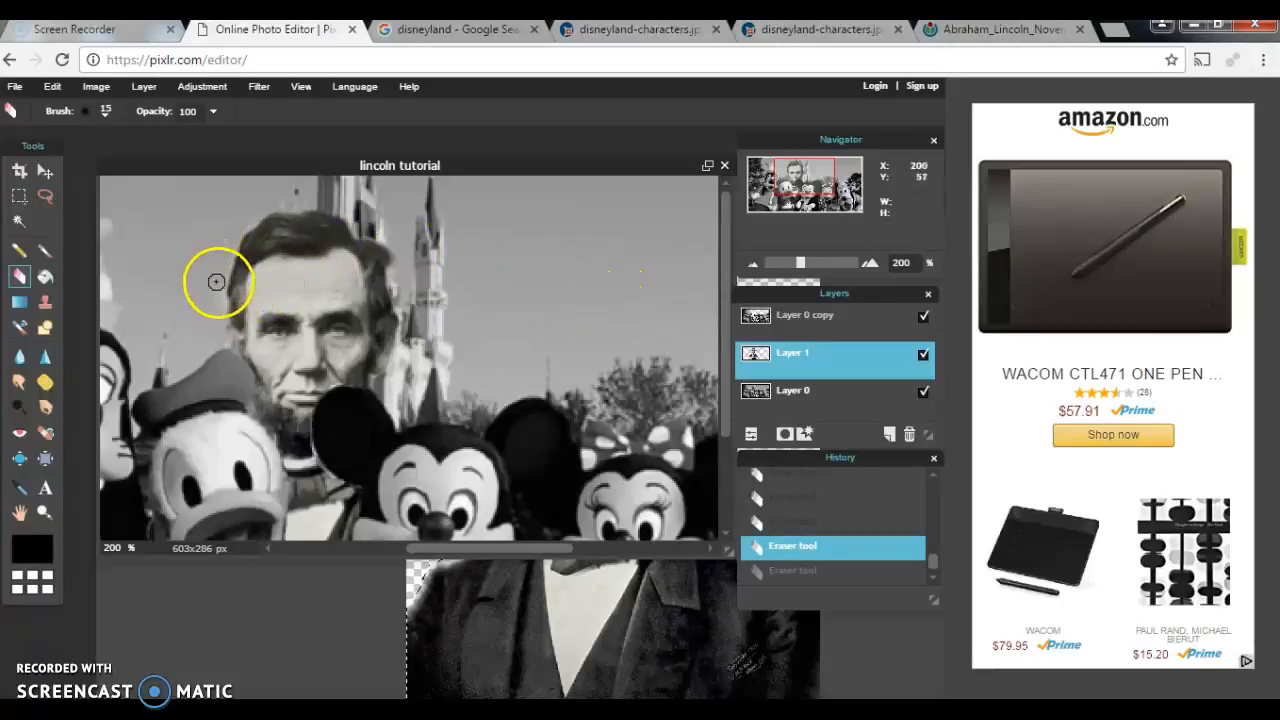
{"action": "left_click", "coordinate": [244, 221]}
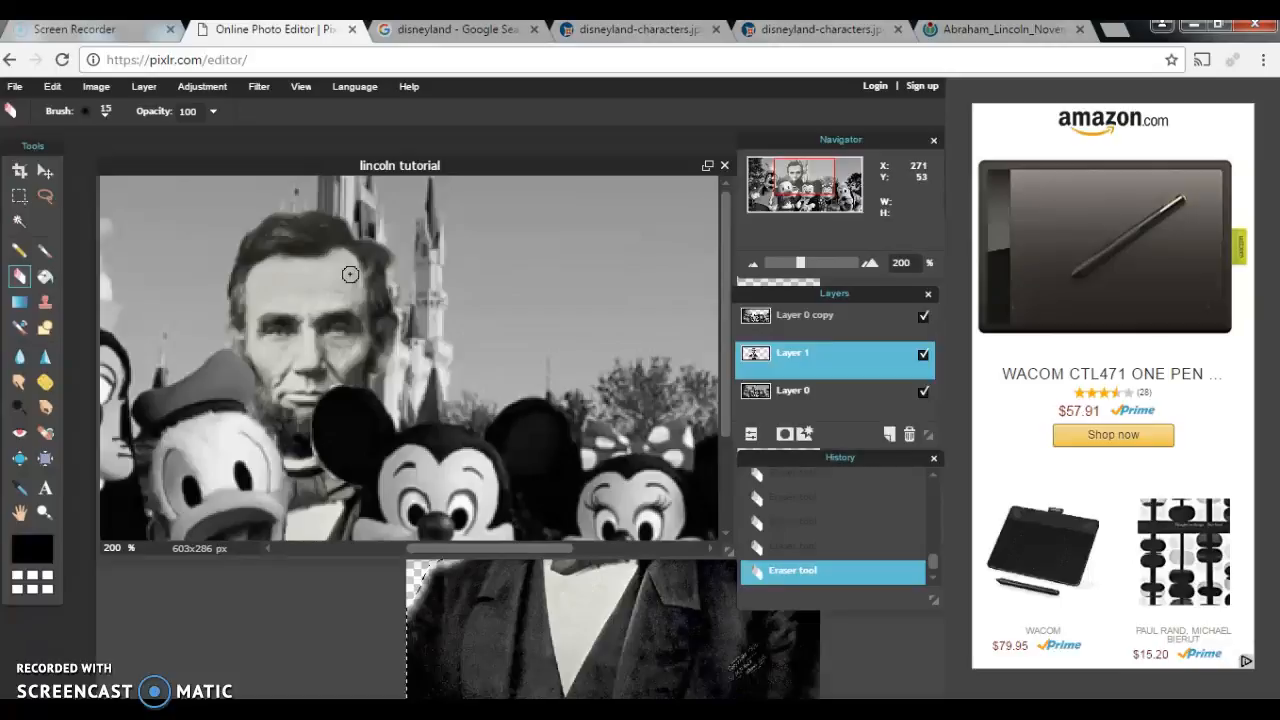
{"action": "left_click", "coordinate": [45, 513]}
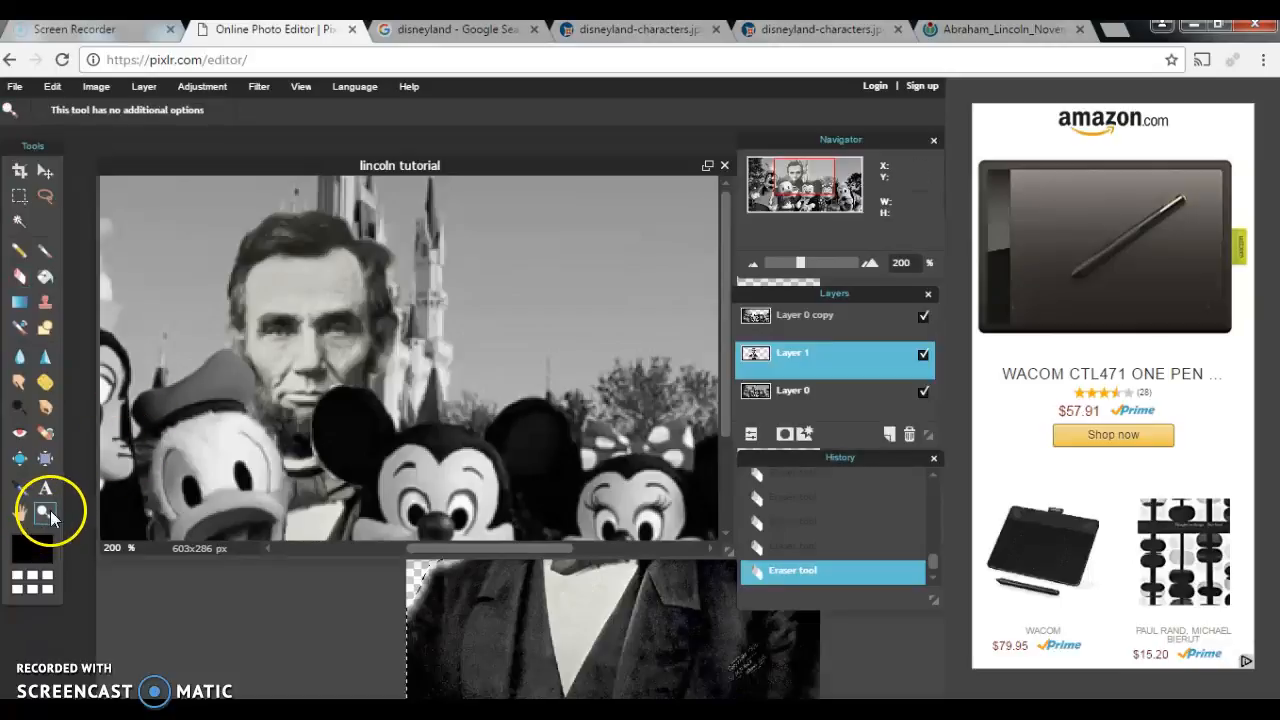
{"action": "left_click", "coordinate": [318, 338], "text": "alt"}
{"action": "left_click", "coordinate": [322, 345], "text": "alt"}
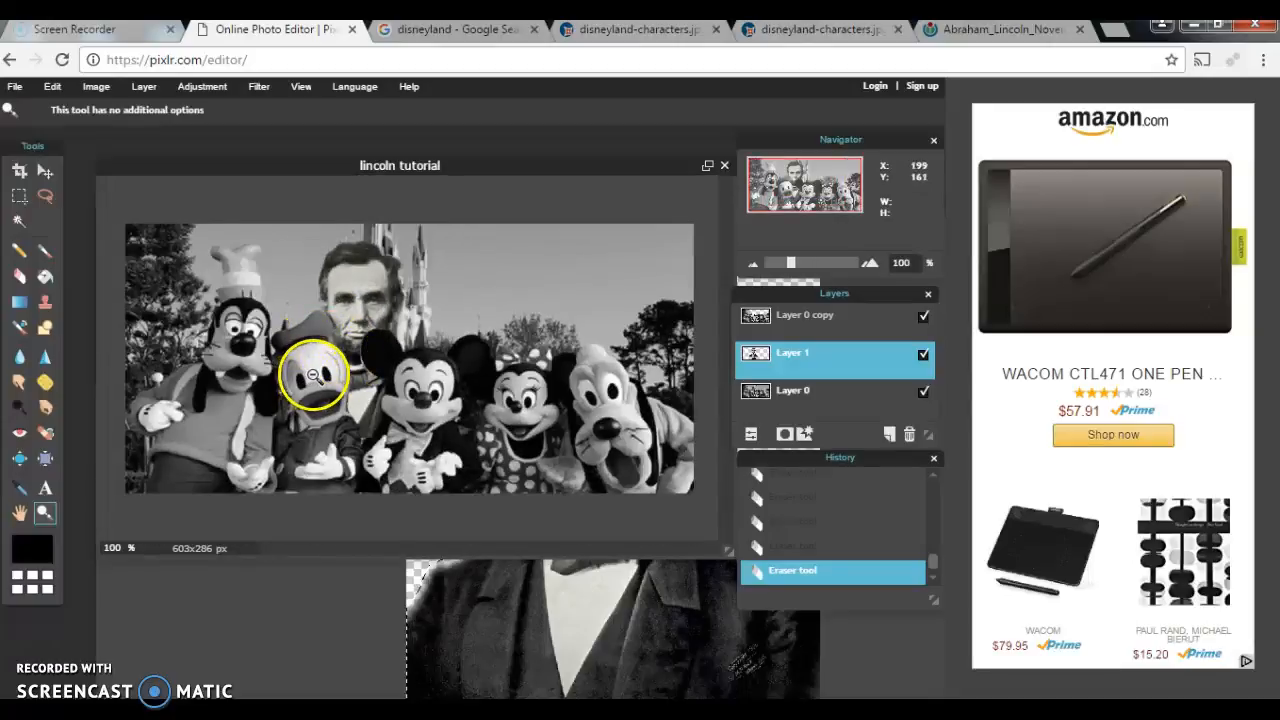
{"action": "left_click", "coordinate": [326, 372], "text": "alt"}
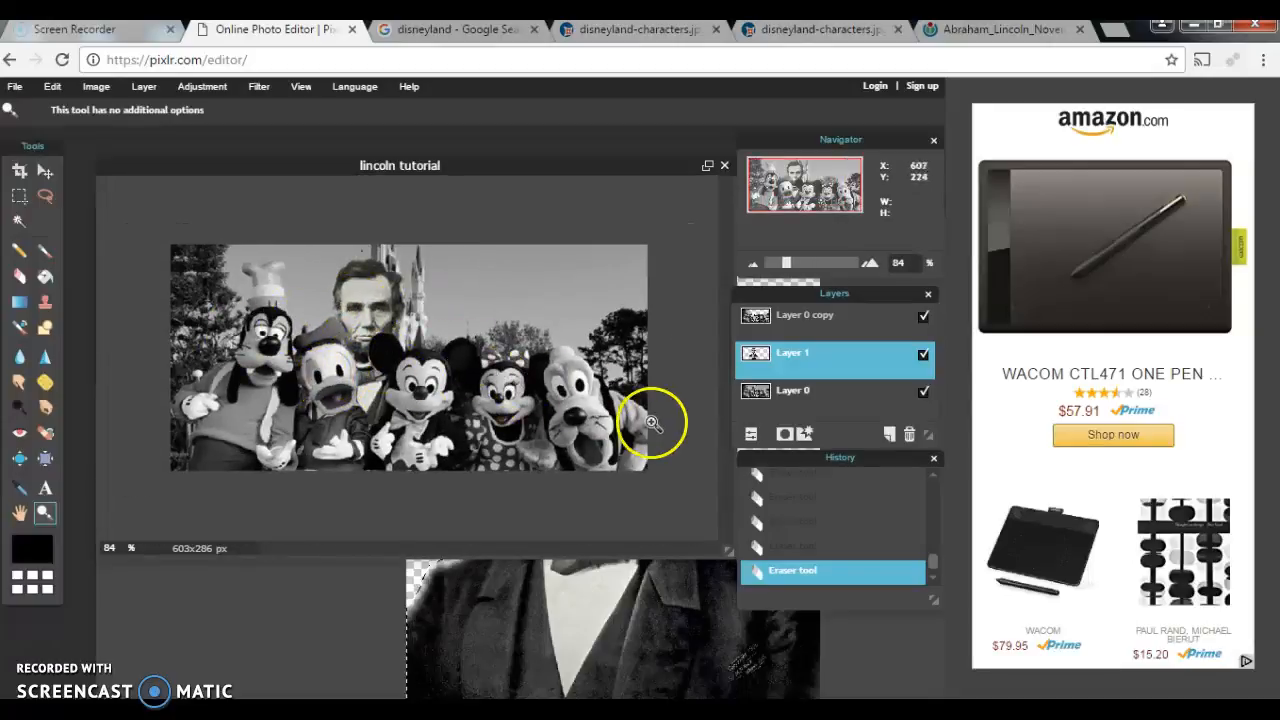